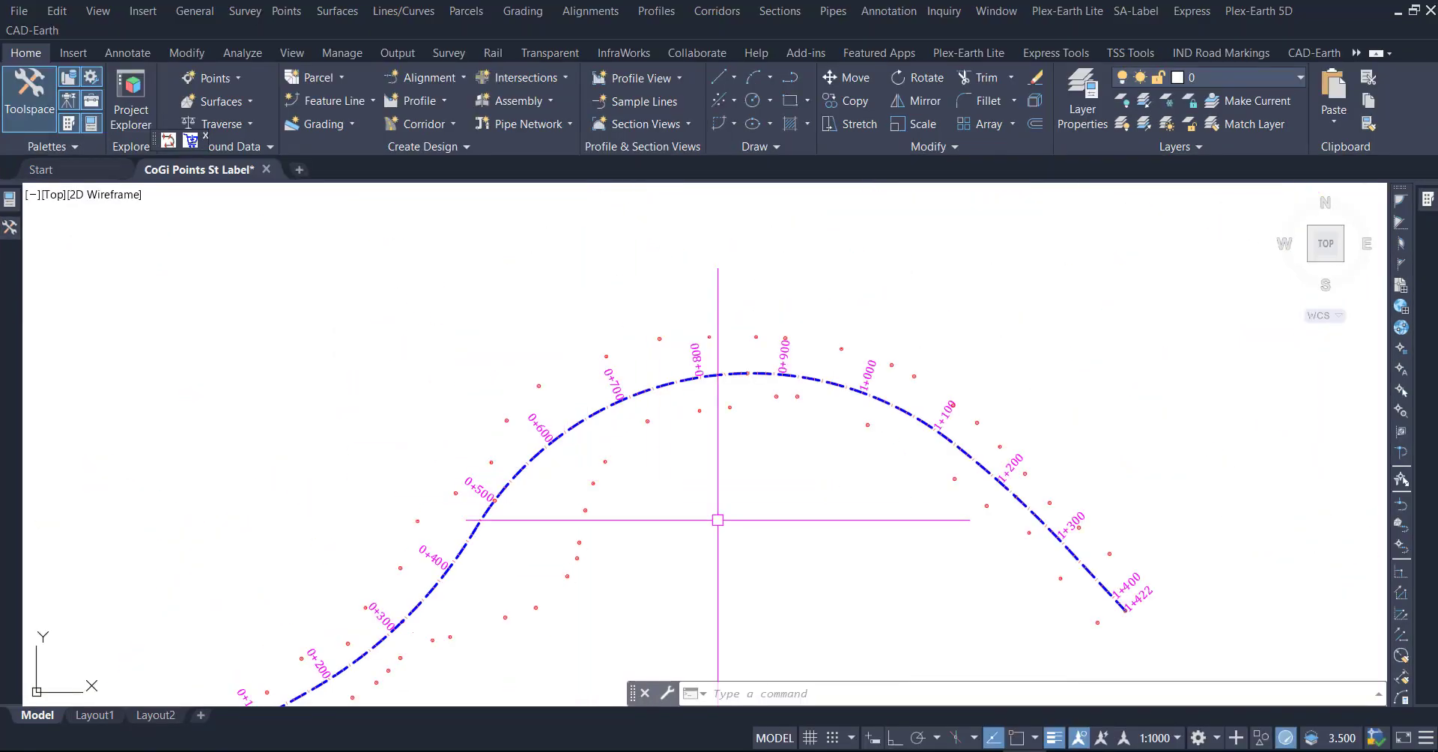
# Pan the drawing so alignment SO, from 0+000 to 1+422, and all surrounding COGO points are visible
pyautogui.moveTo(718, 520); pyautogui.dragTo(759, 419, button='middle')
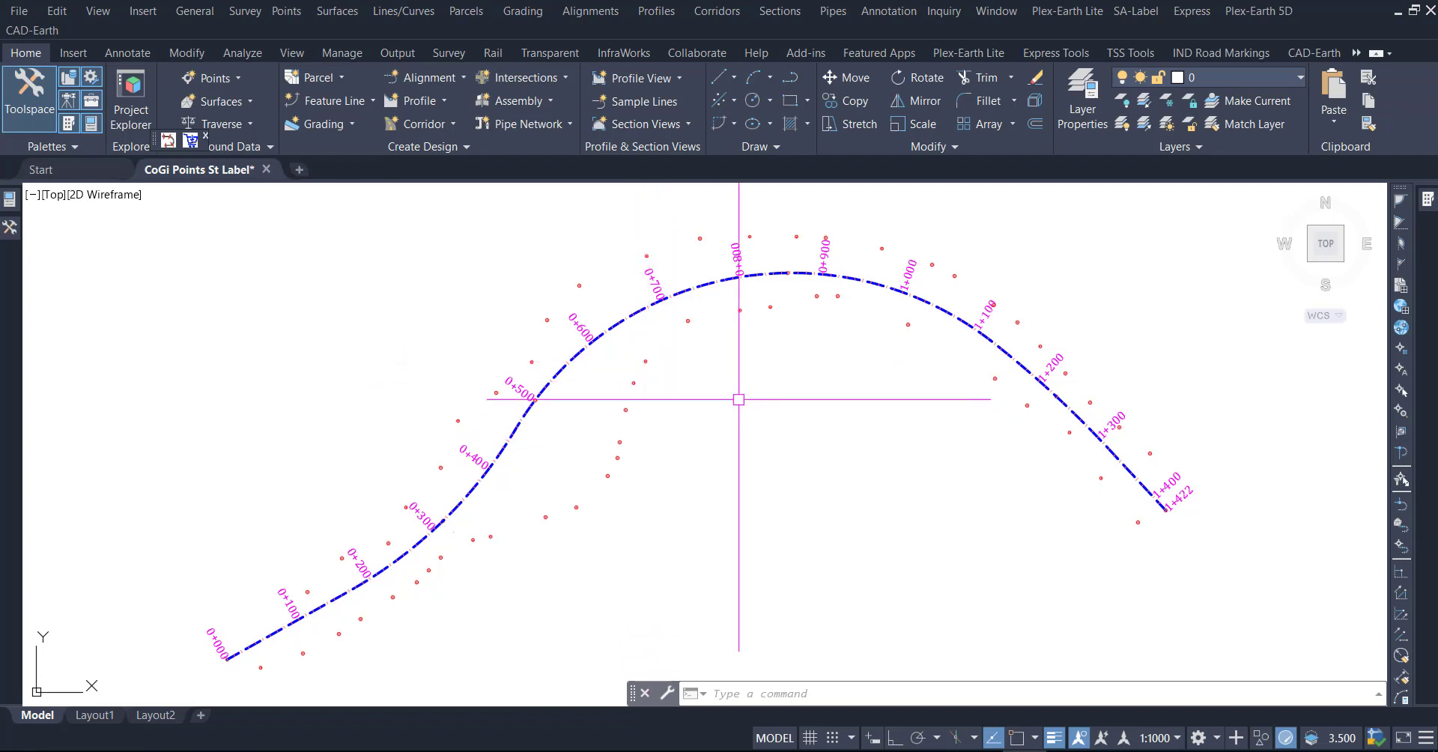
pyautogui.moveTo(768, 438); pyautogui.dragTo(767, 438, button='middle')
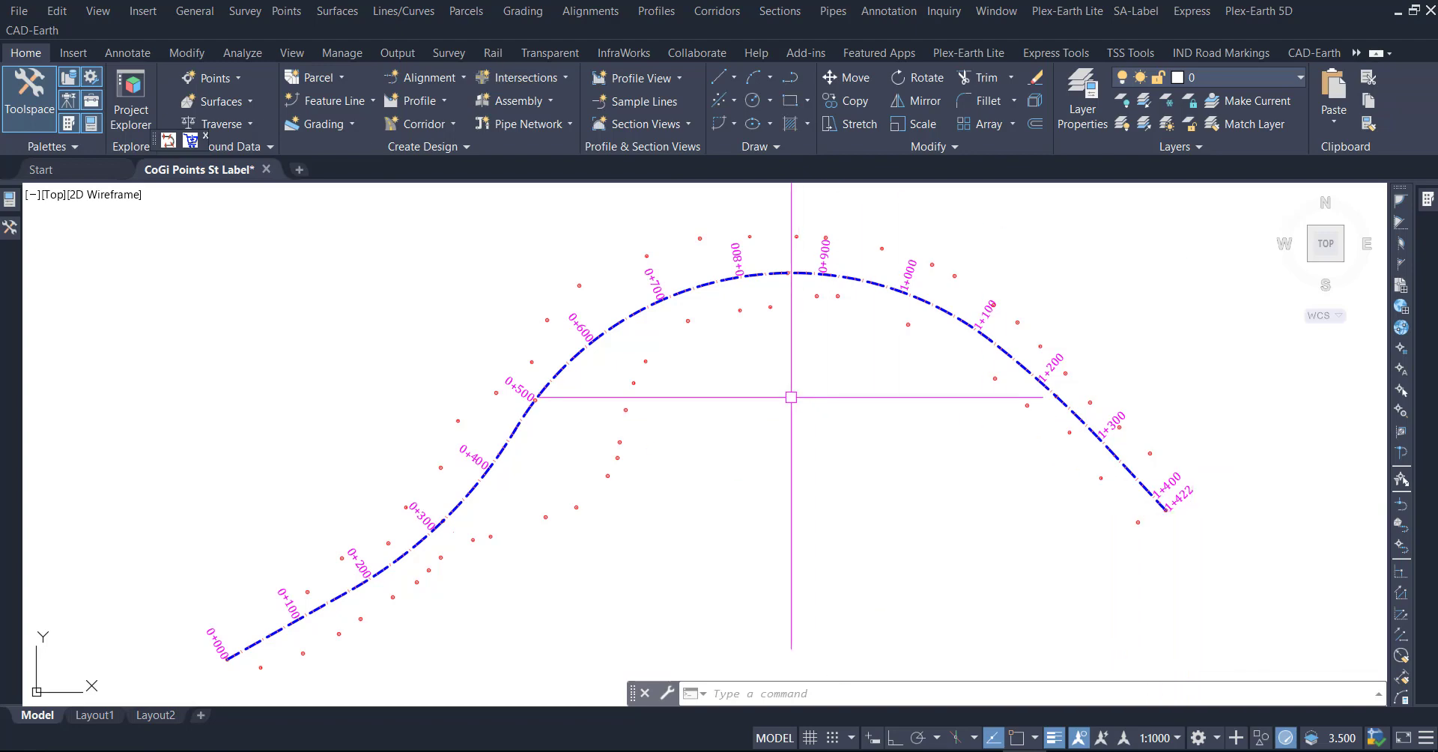
# Confirm the _All Points point list has no descriptions, then drag sta2desc.lsp into the drawing to load it
pyautogui.click(740, 310)
pyautogui.rightClick(739, 310)
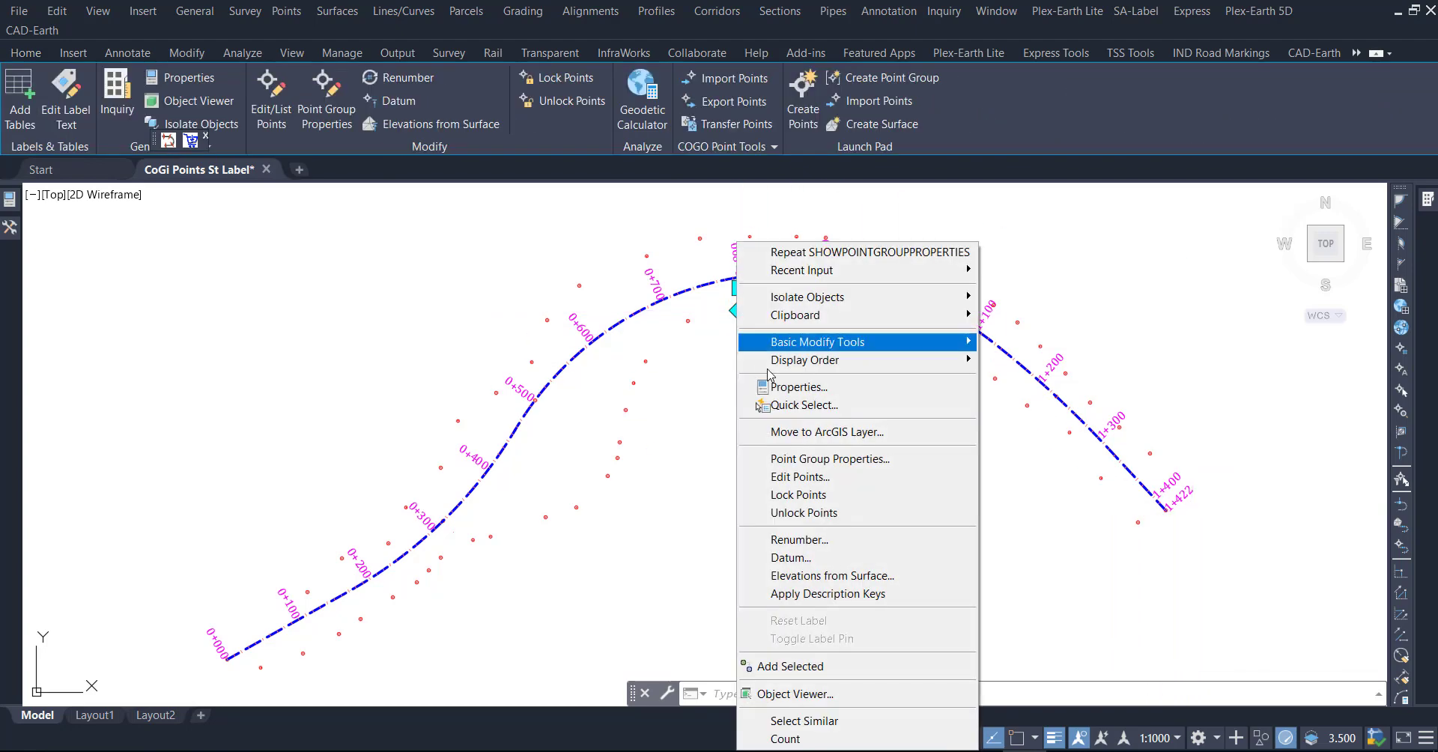
pyautogui.click(819, 460)
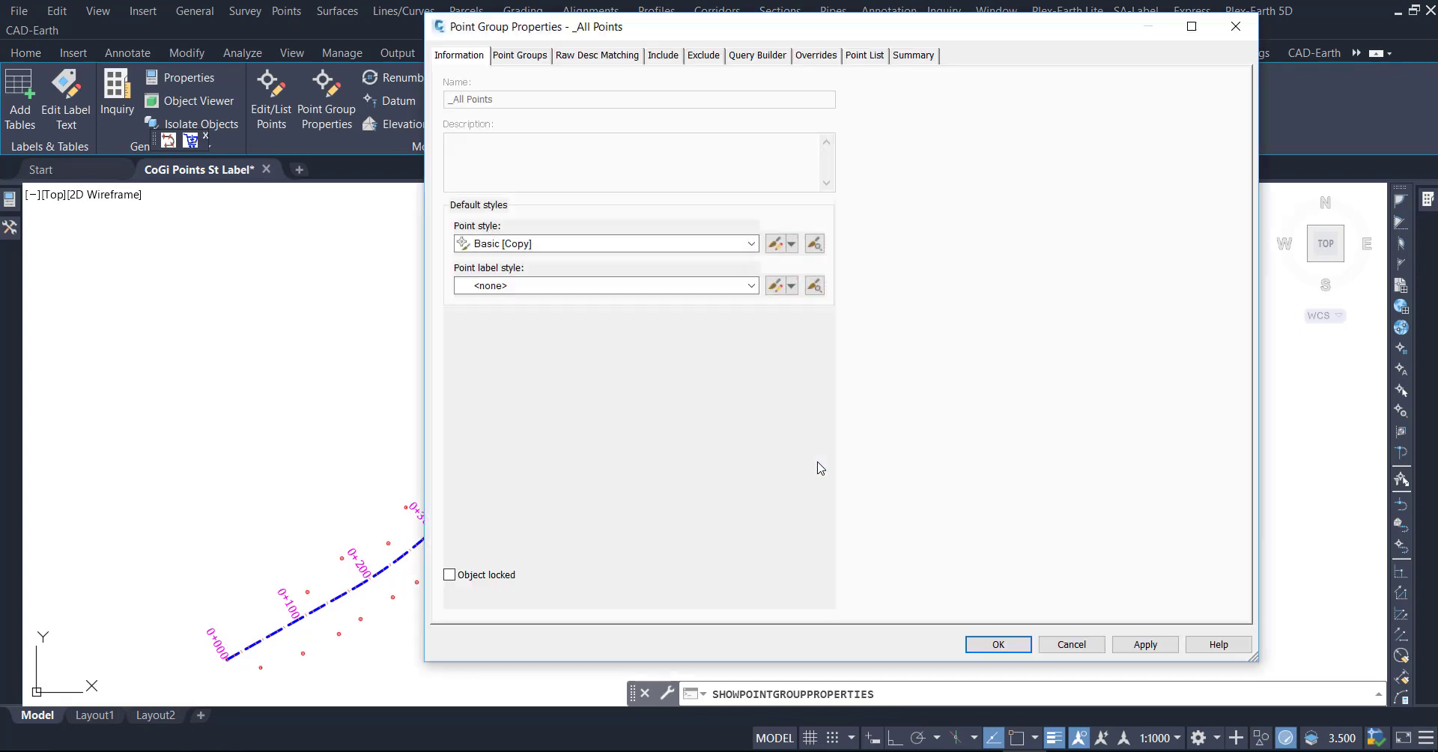
pyautogui.click(859, 57)
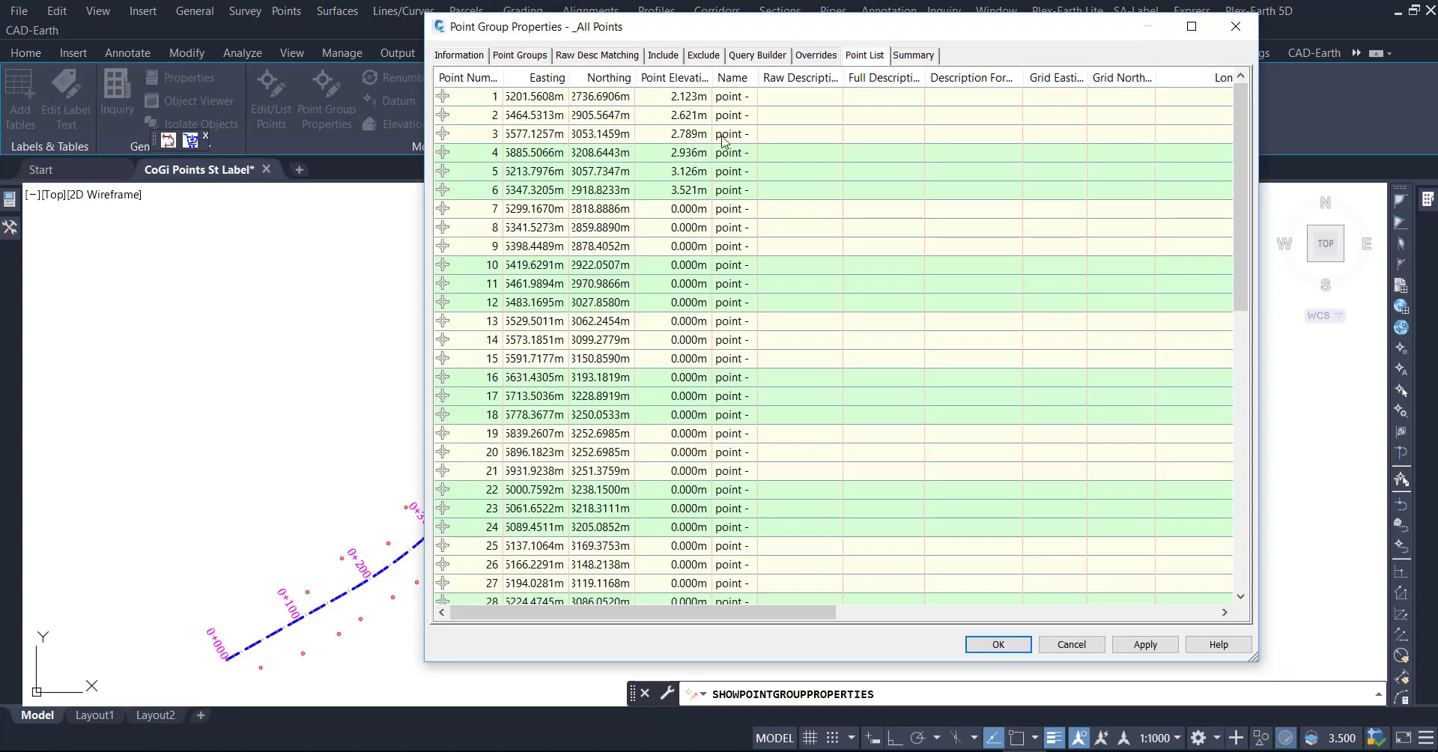
pyautogui.moveTo(788, 619); pyautogui.dragTo(1204, 609)
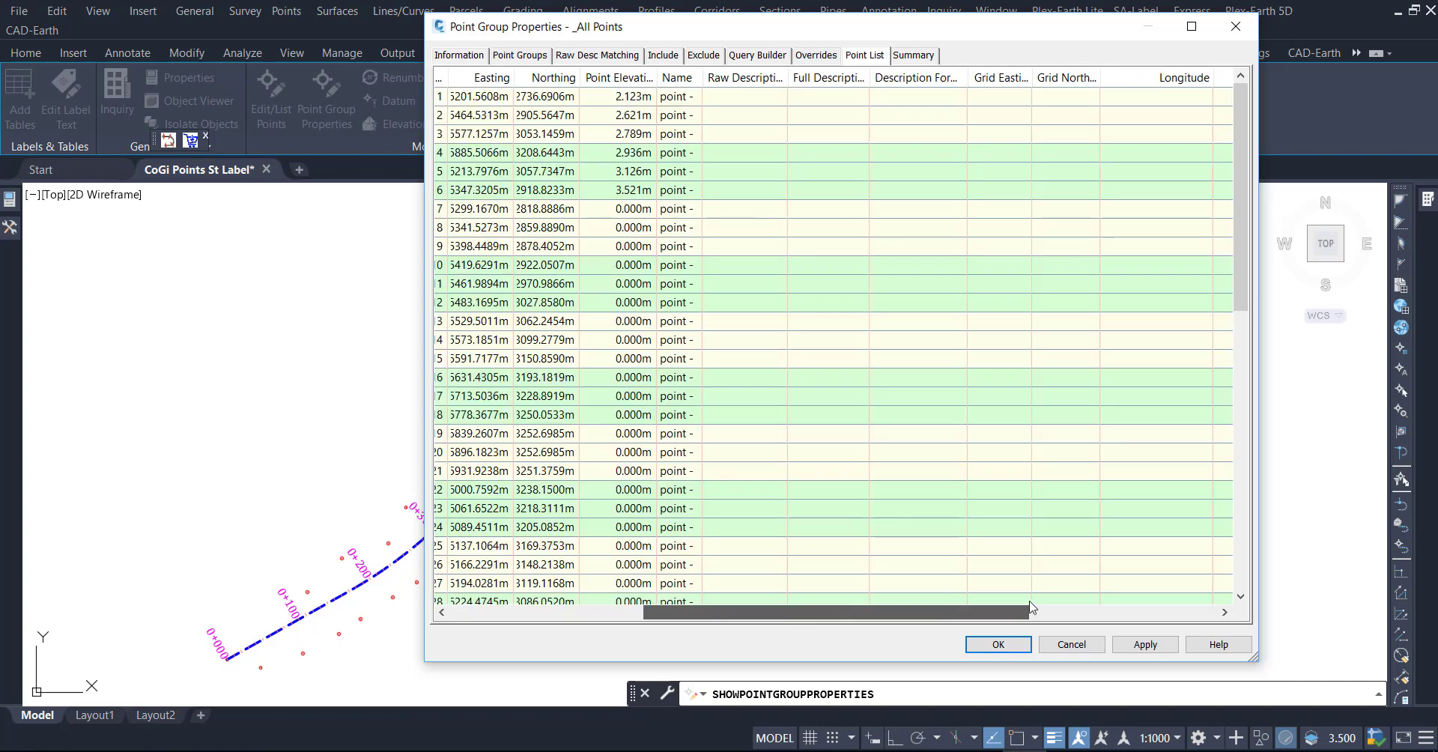
pyautogui.click(1072, 644)
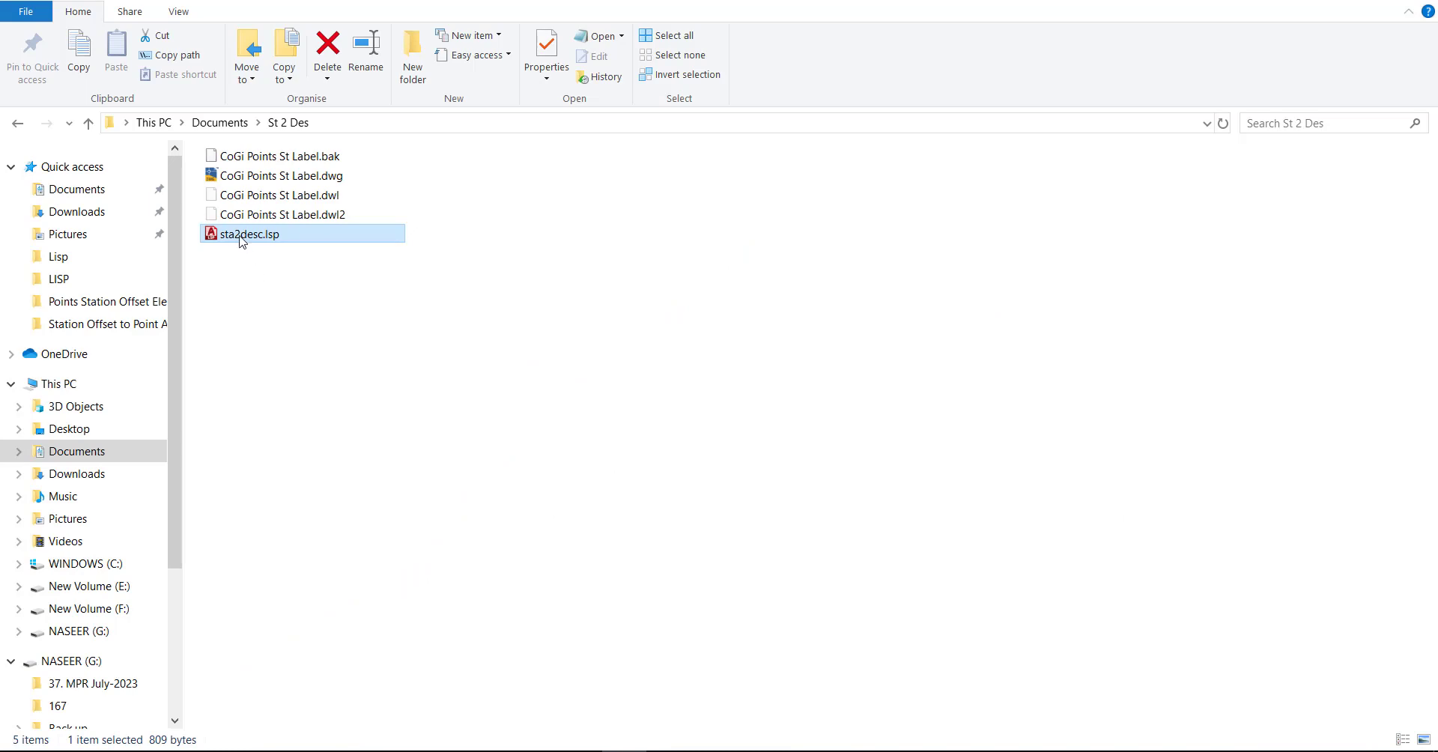
pyautogui.moveTo(241, 240)
pyautogui.mouseDown()
pyautogui.moveTo(1026, 742)
pyautogui.moveTo(840, 458)
pyautogui.mouseUp()
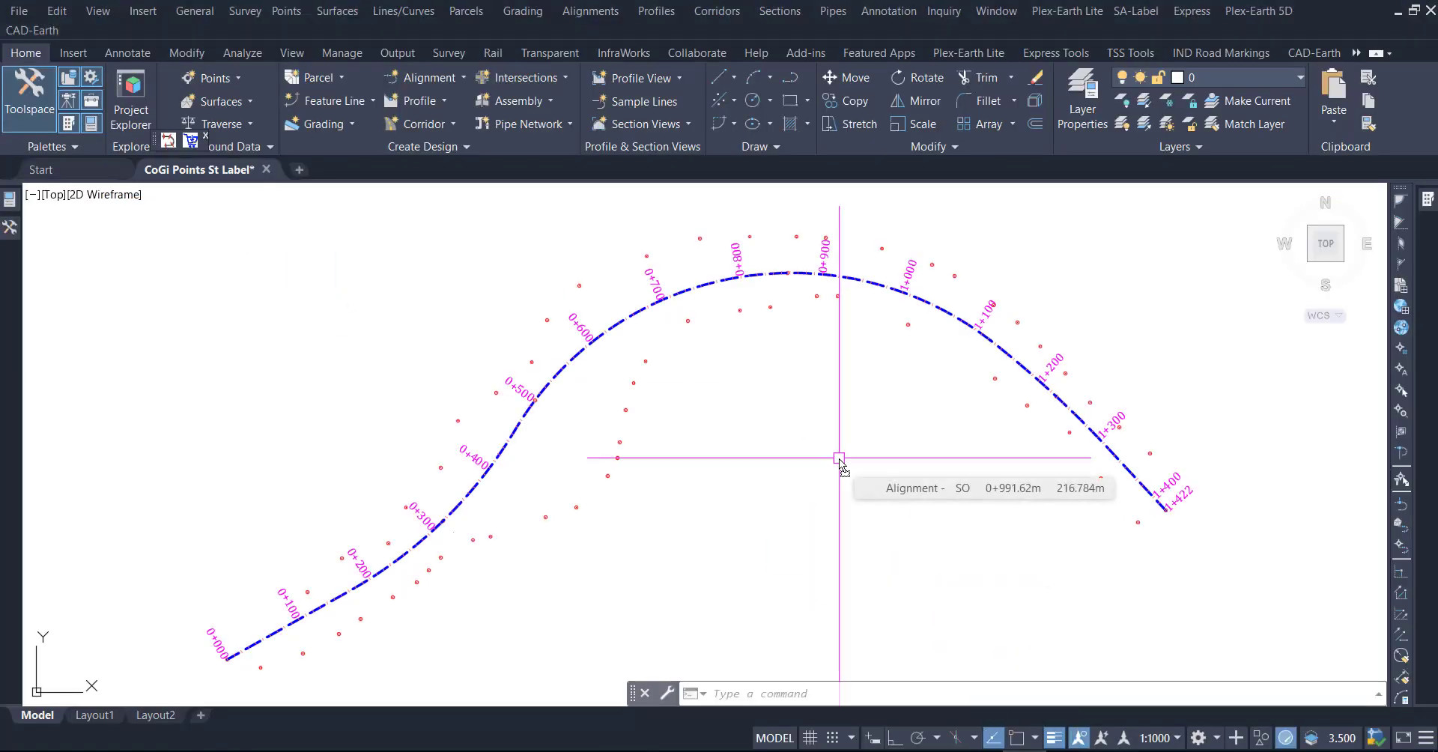
# Run STA2DESC on alignment SO and window-select all surrounding points to write their stations as descriptions
pyautogui.write('sta2')
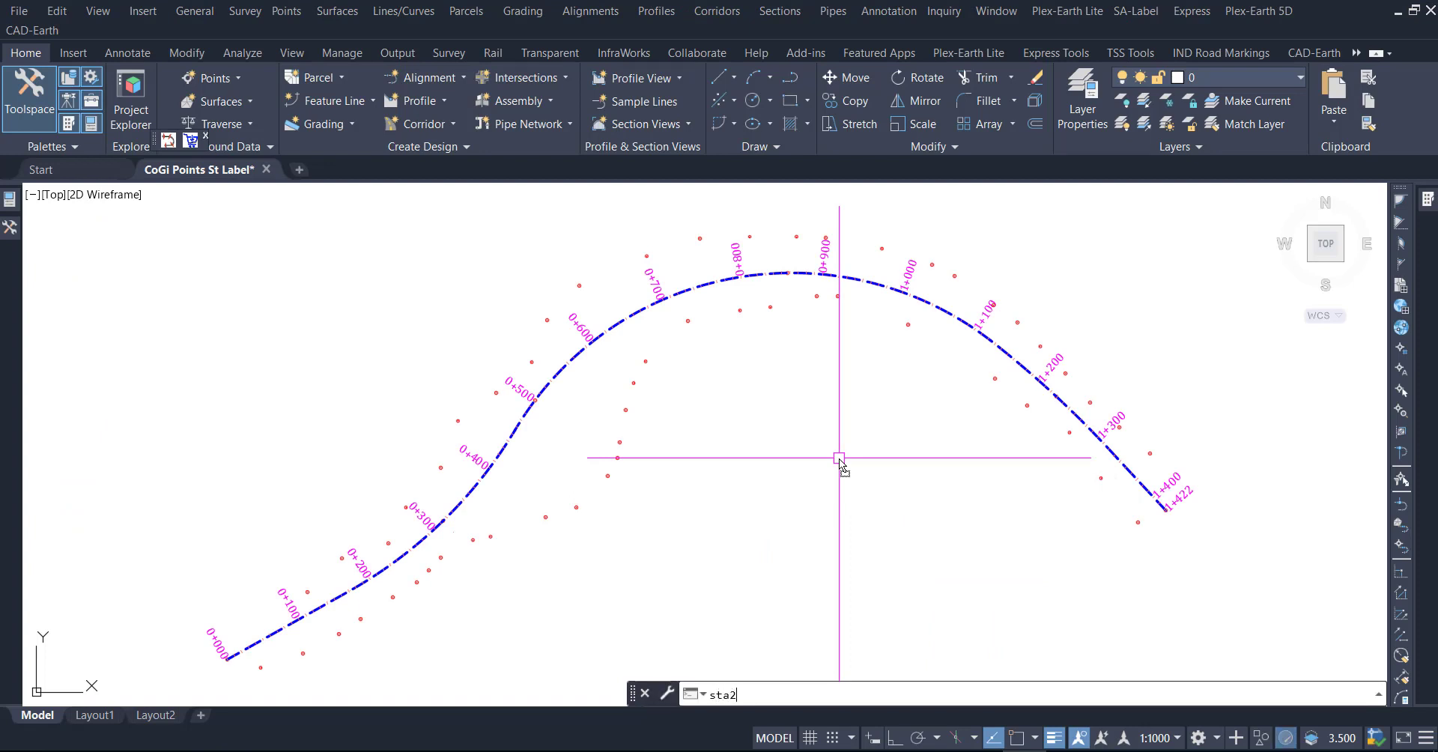
pyautogui.write('des')
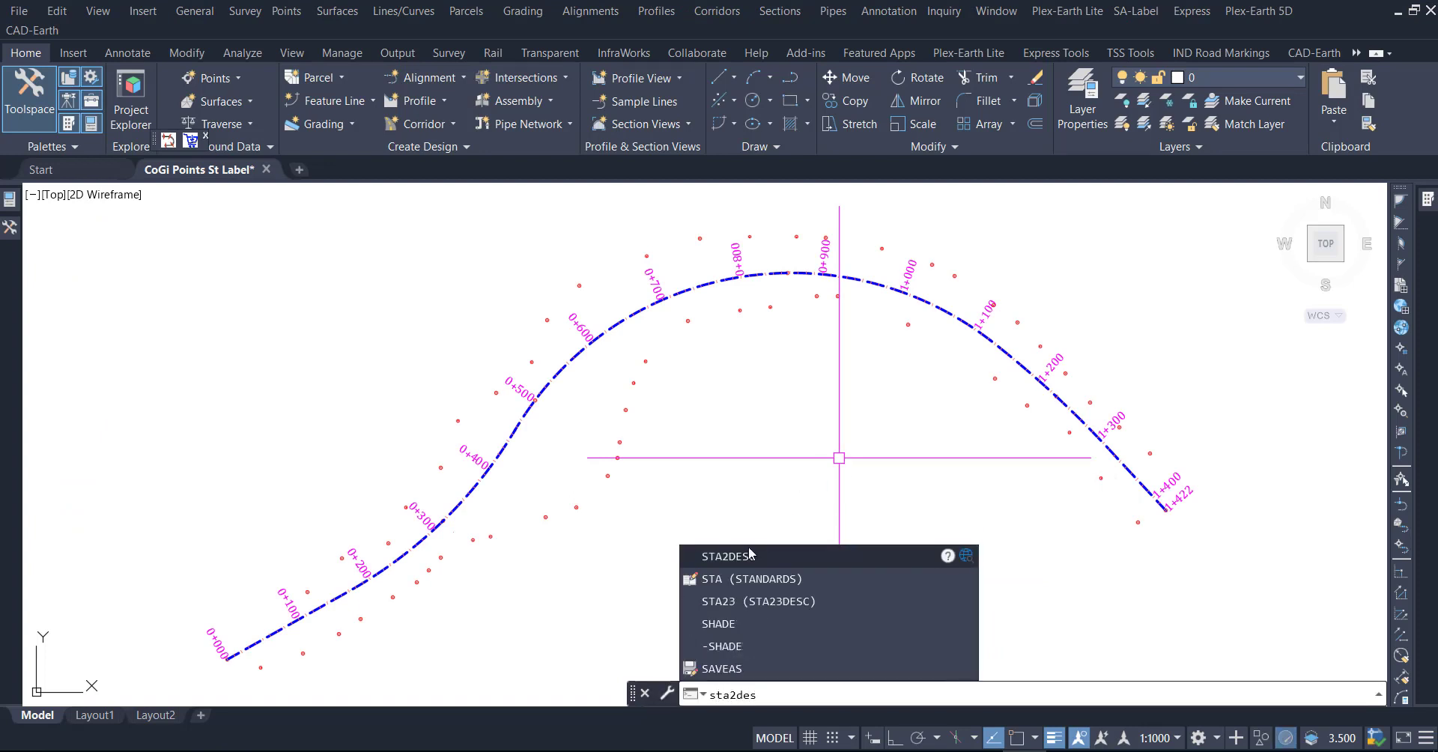
pyautogui.click(743, 558)
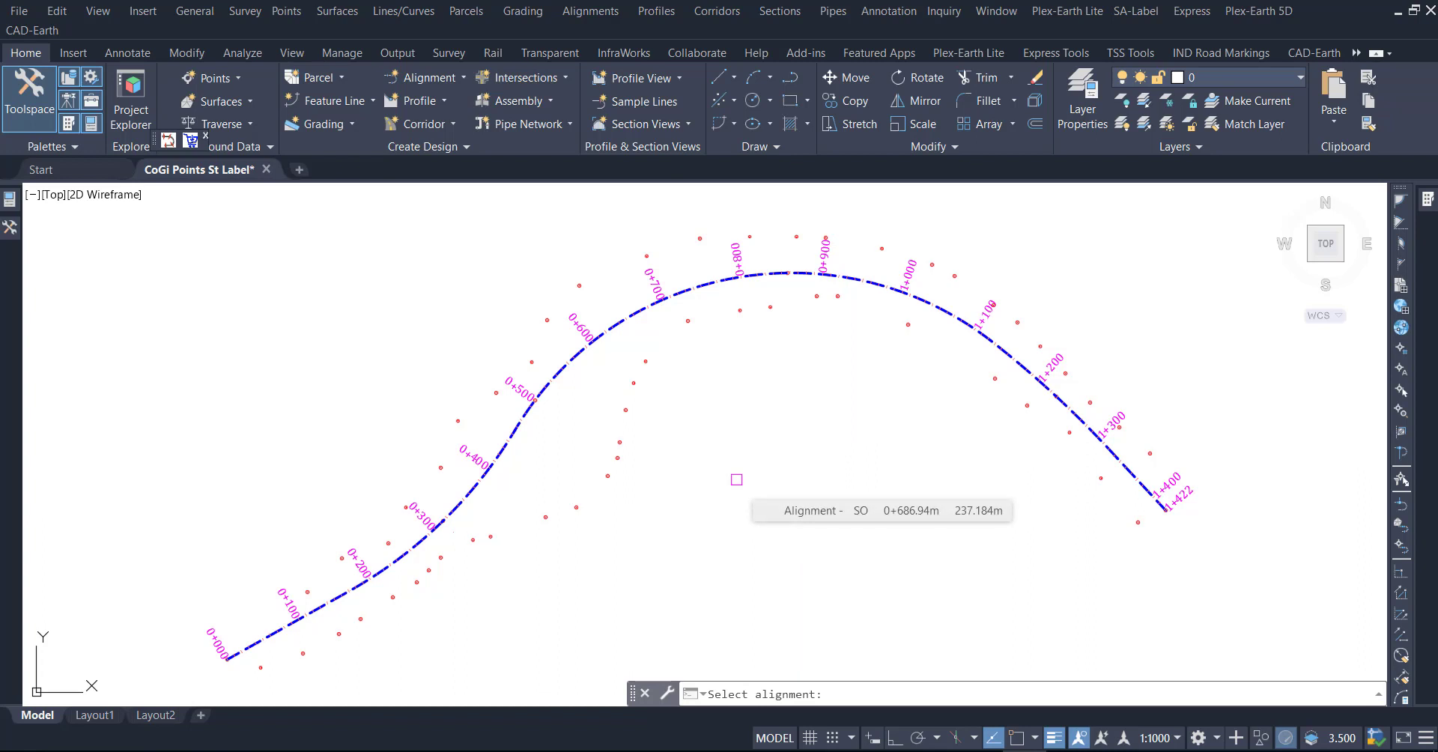
pyautogui.click(633, 321)
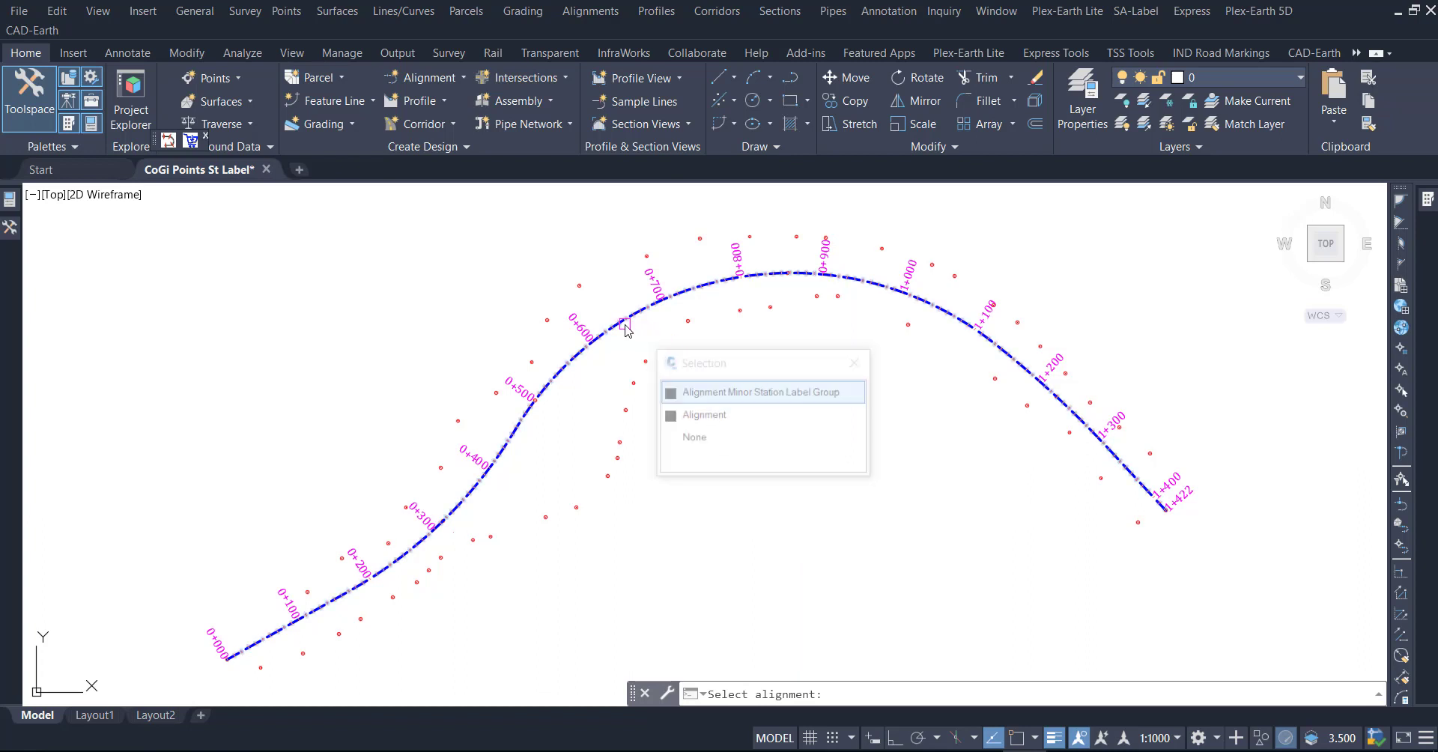
pyautogui.click(691, 415)
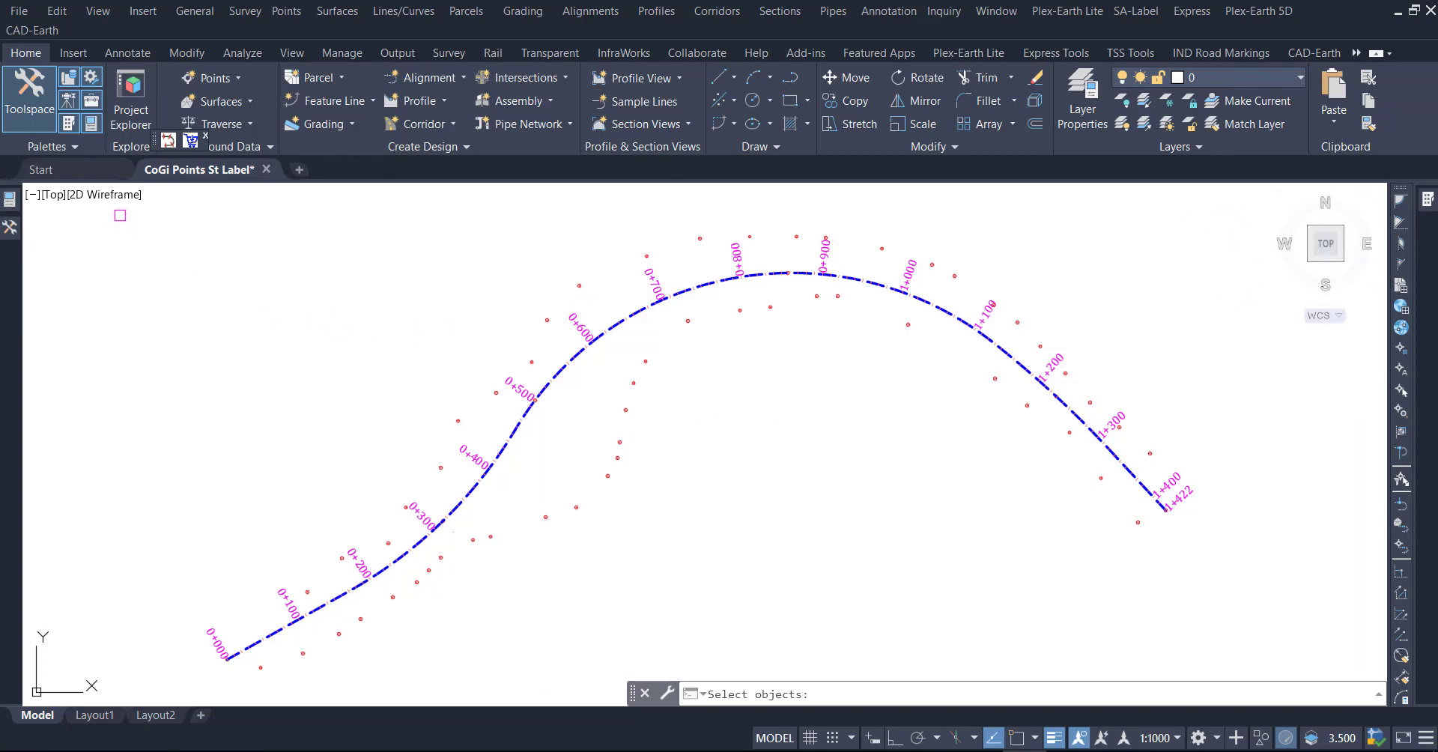
pyautogui.click(120, 215)
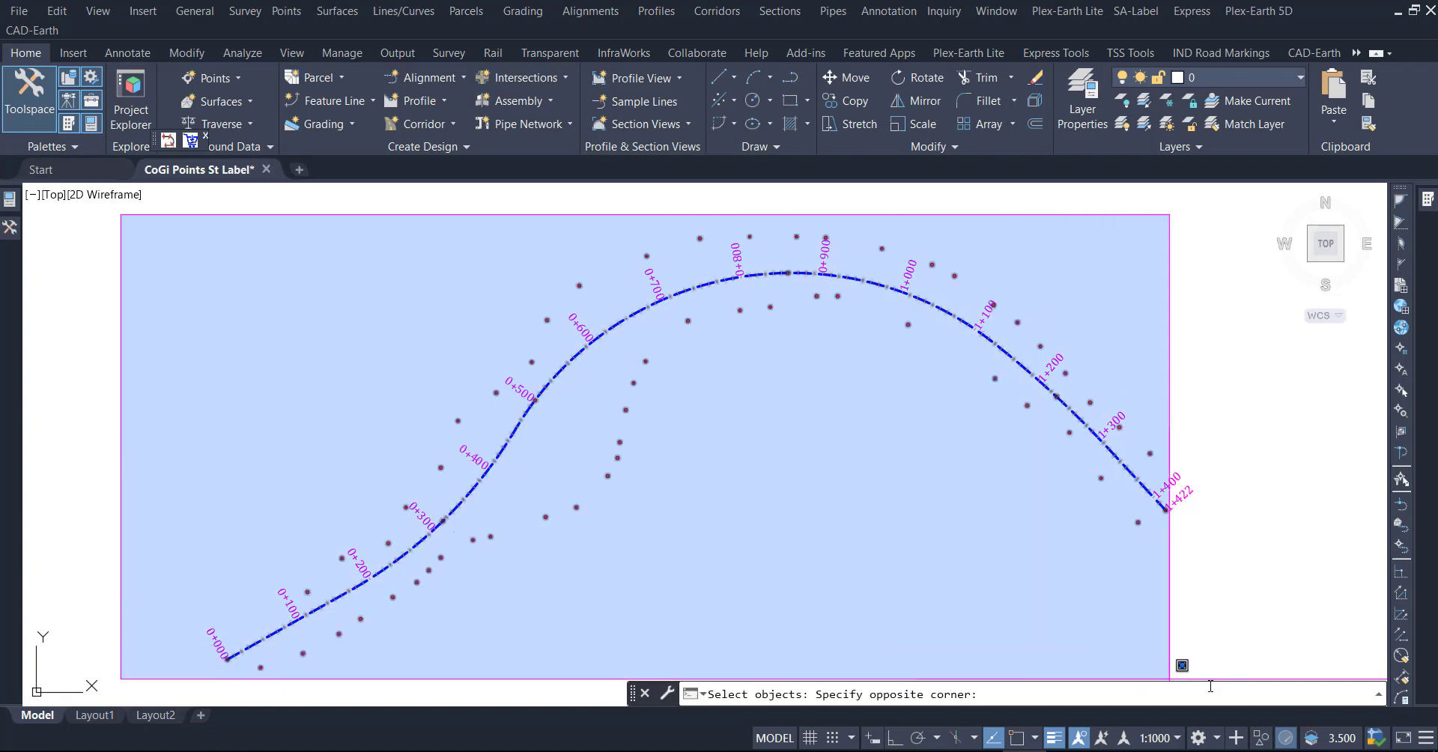
pyautogui.click(1258, 675)
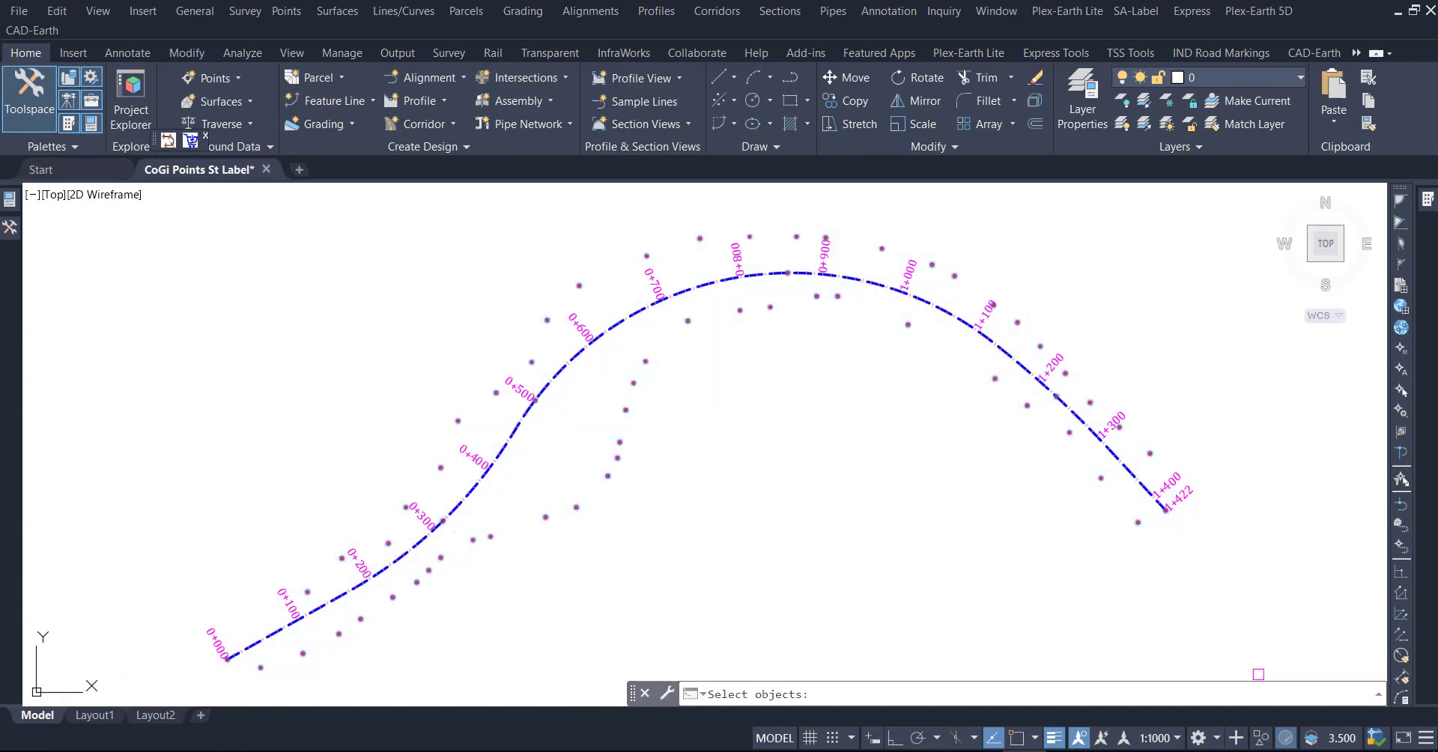
pyautogui.press('Return')
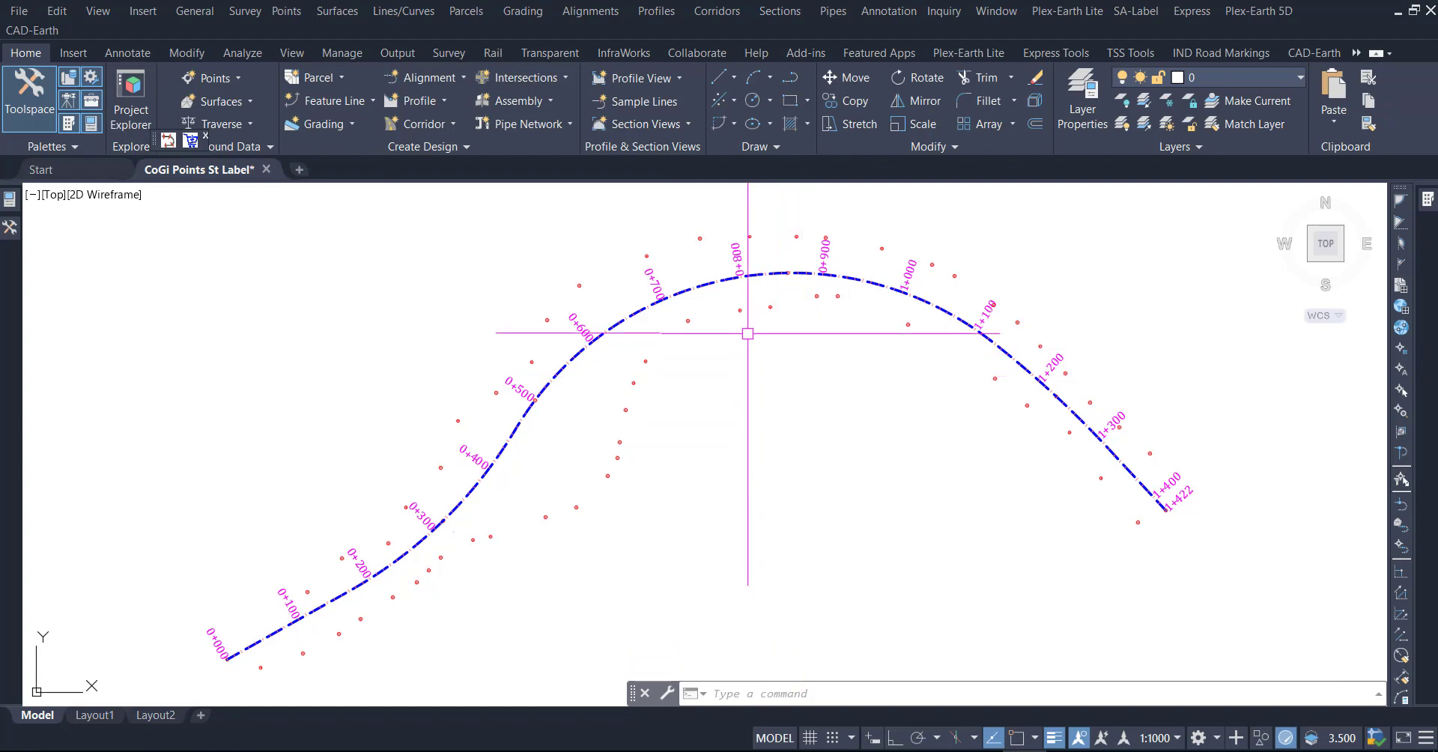
# Select every point in the _All Points point list and copy them to the clipboard
pyautogui.click(740, 310)
pyautogui.rightClick(740, 310)
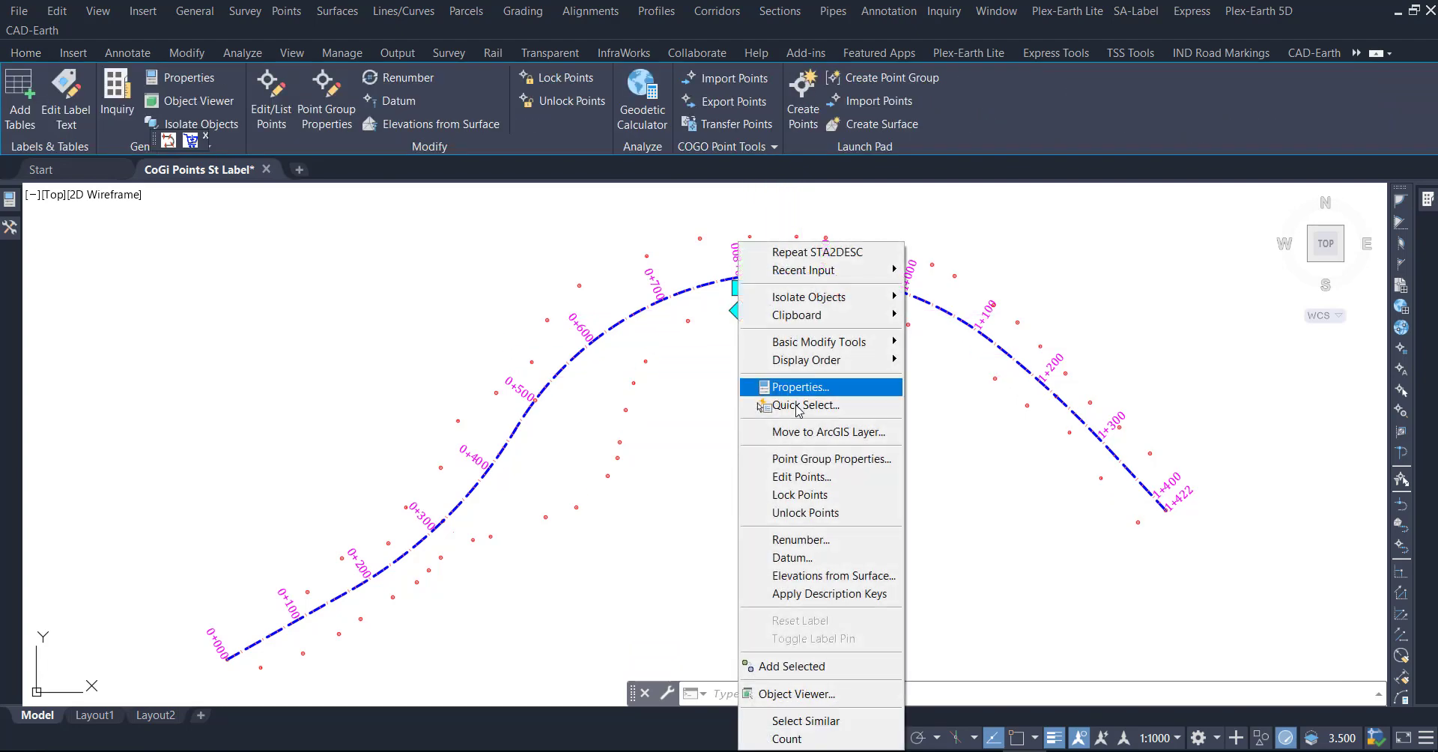
pyautogui.click(833, 461)
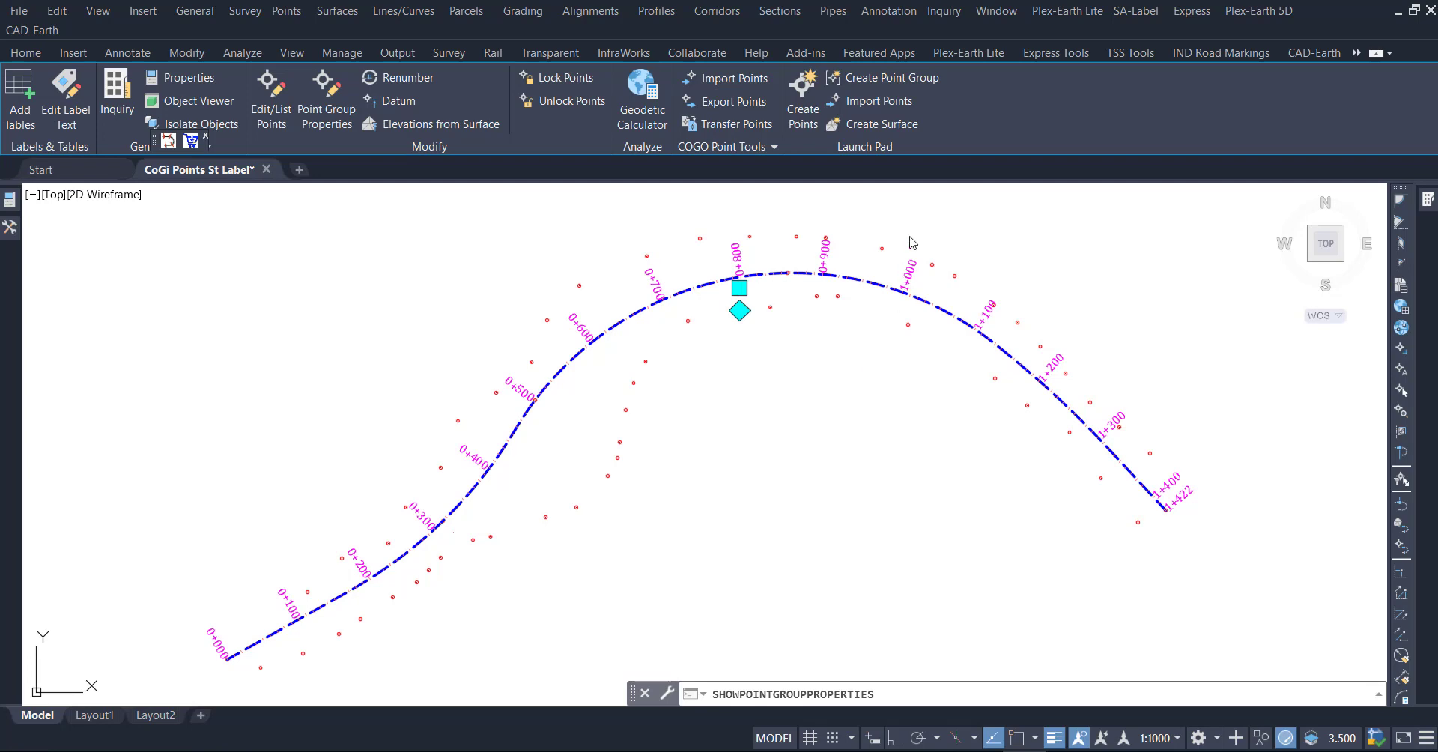
pyautogui.click(863, 57)
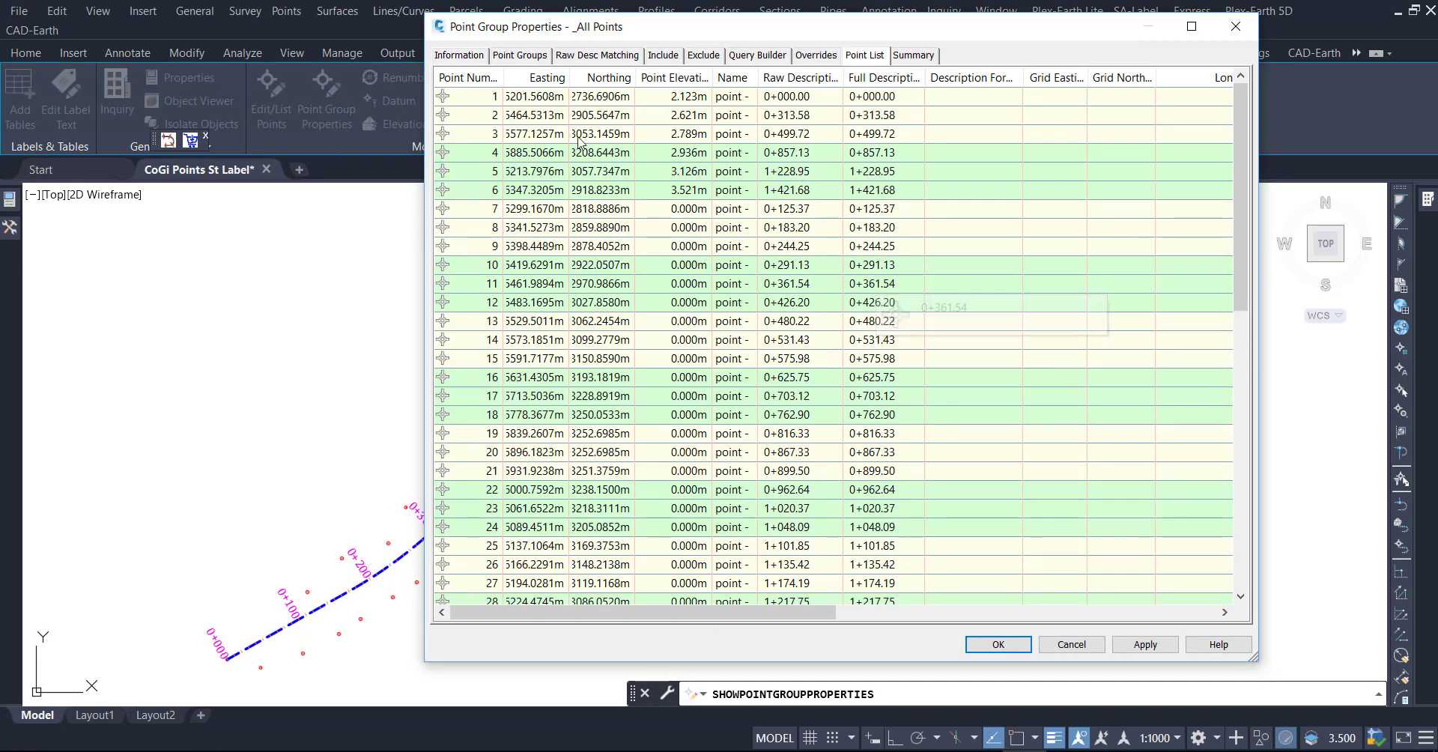
pyautogui.click(475, 103)
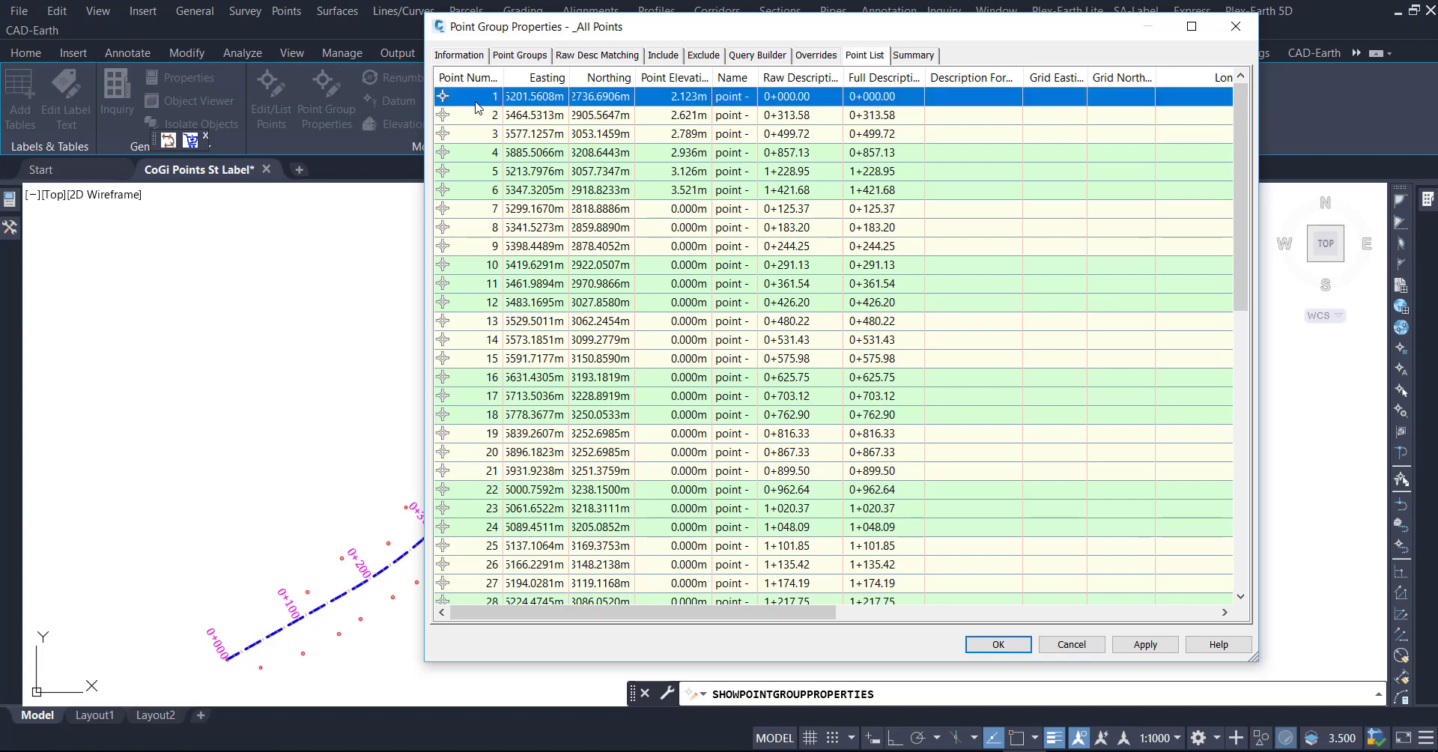
pyautogui.hotkey('ctrl', 'a')
pyautogui.rightClick(476, 104)
pyautogui.click(554, 150)
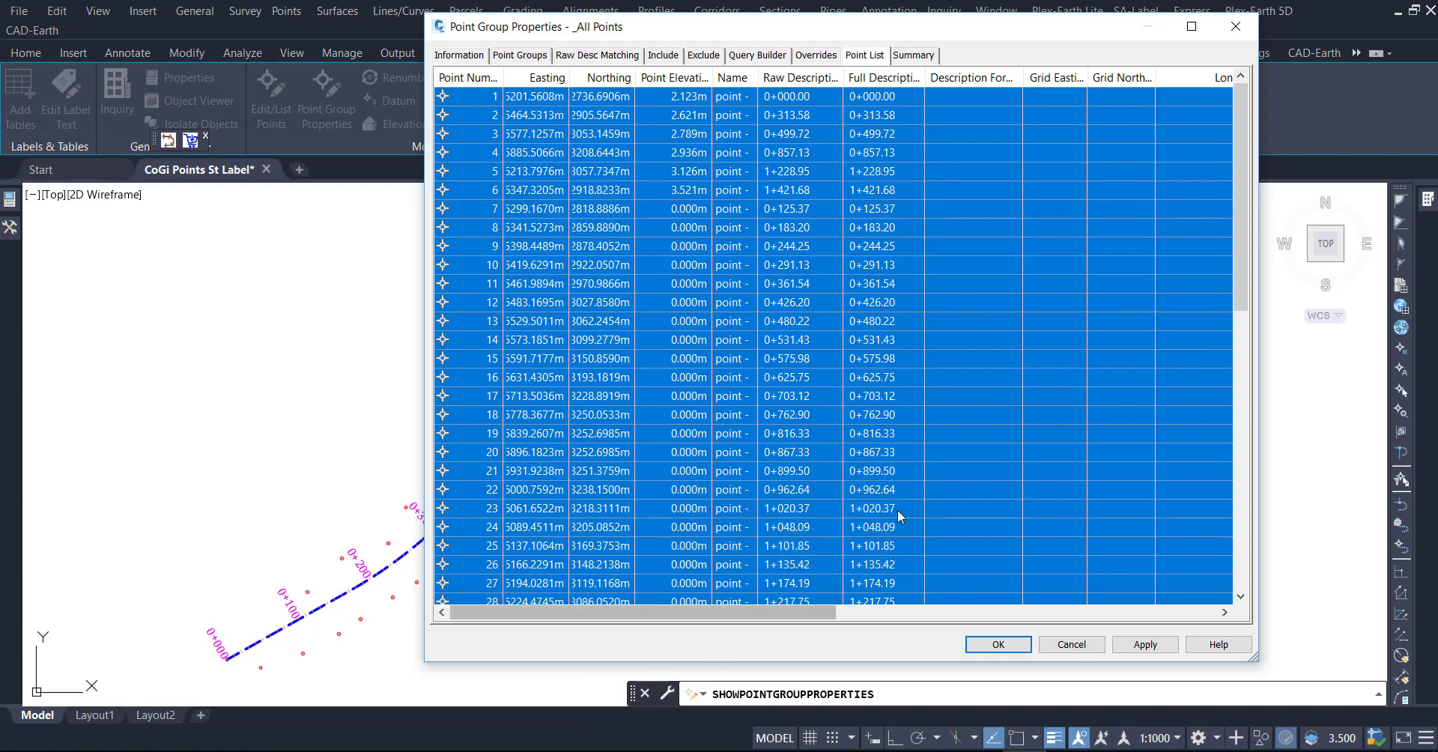
pyautogui.hotkey('alt', 'Tab')
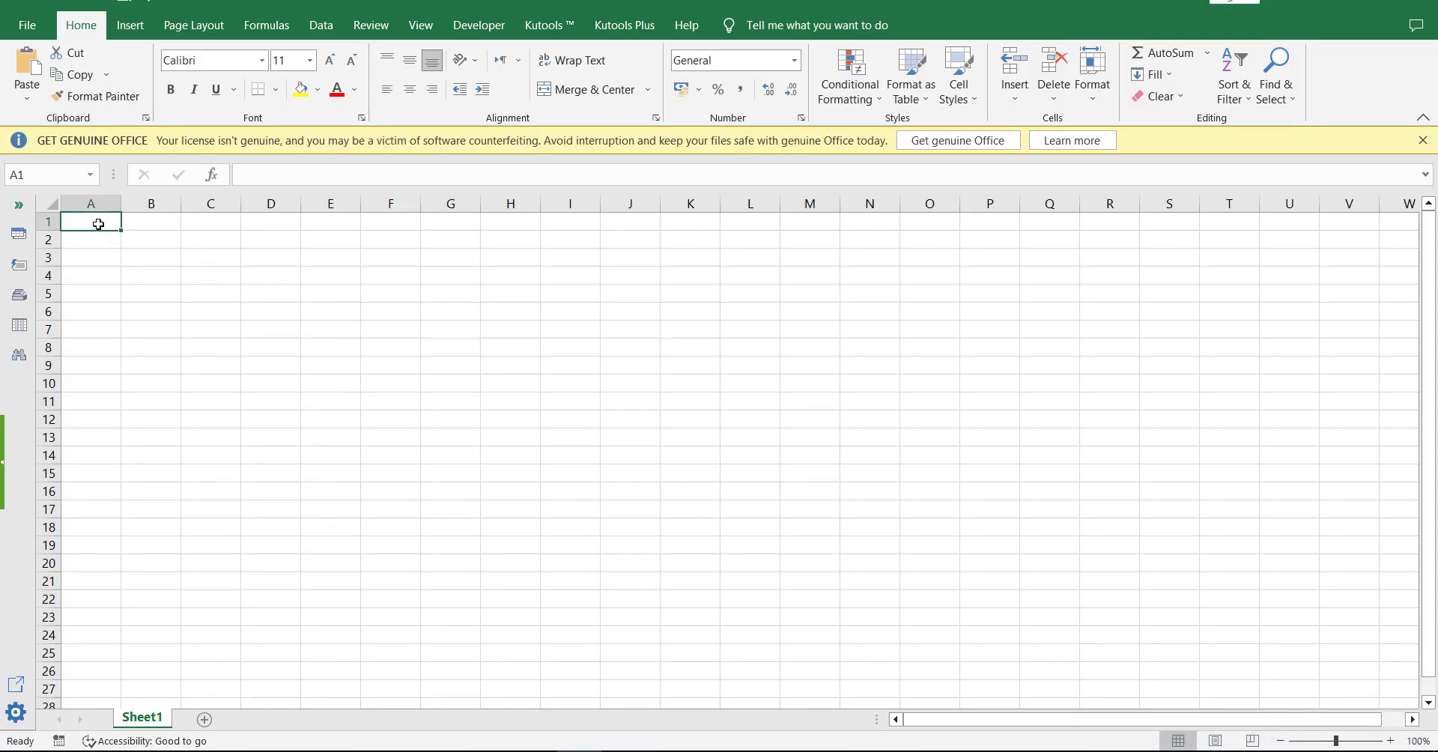
# Paste the point table at A1 and clear the unneeded columns H through V
pyautogui.rightClick(98, 224)
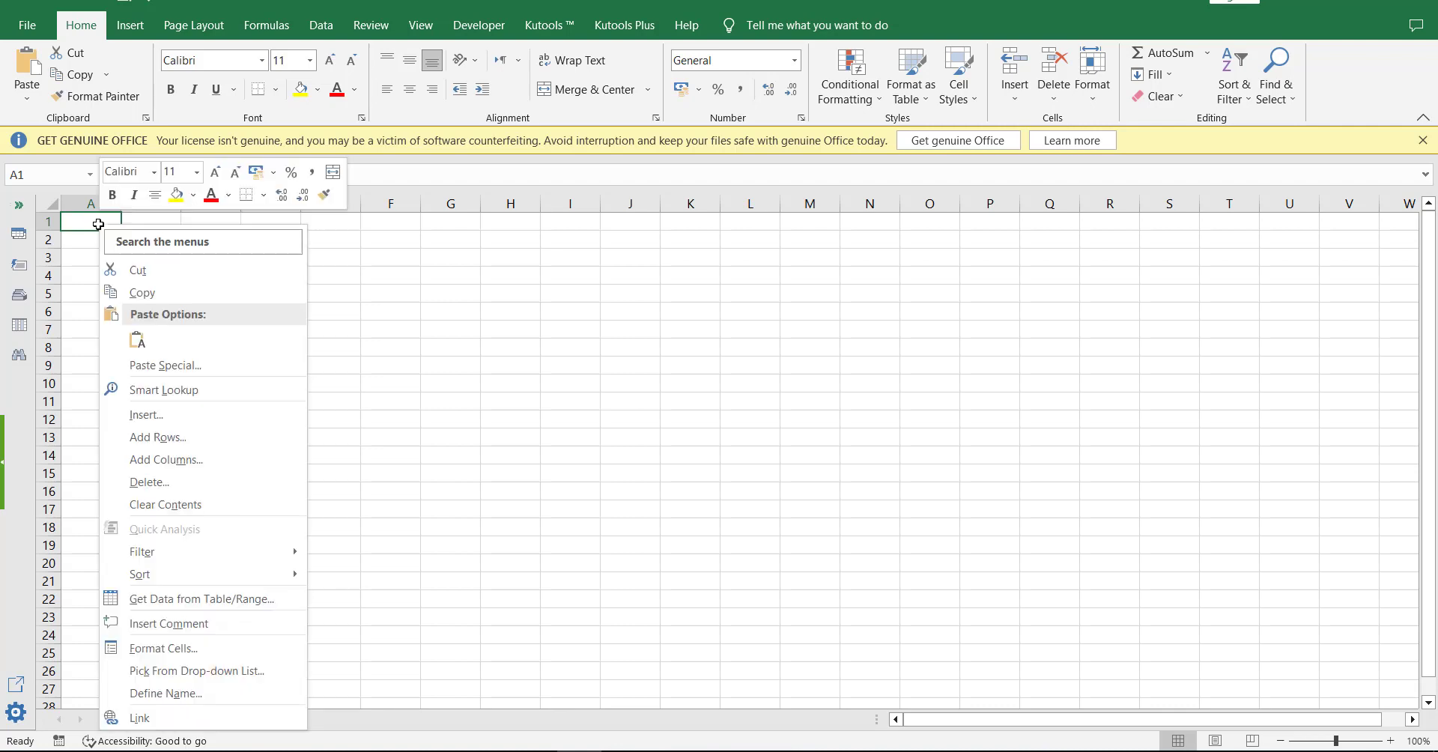
pyautogui.click(137, 341)
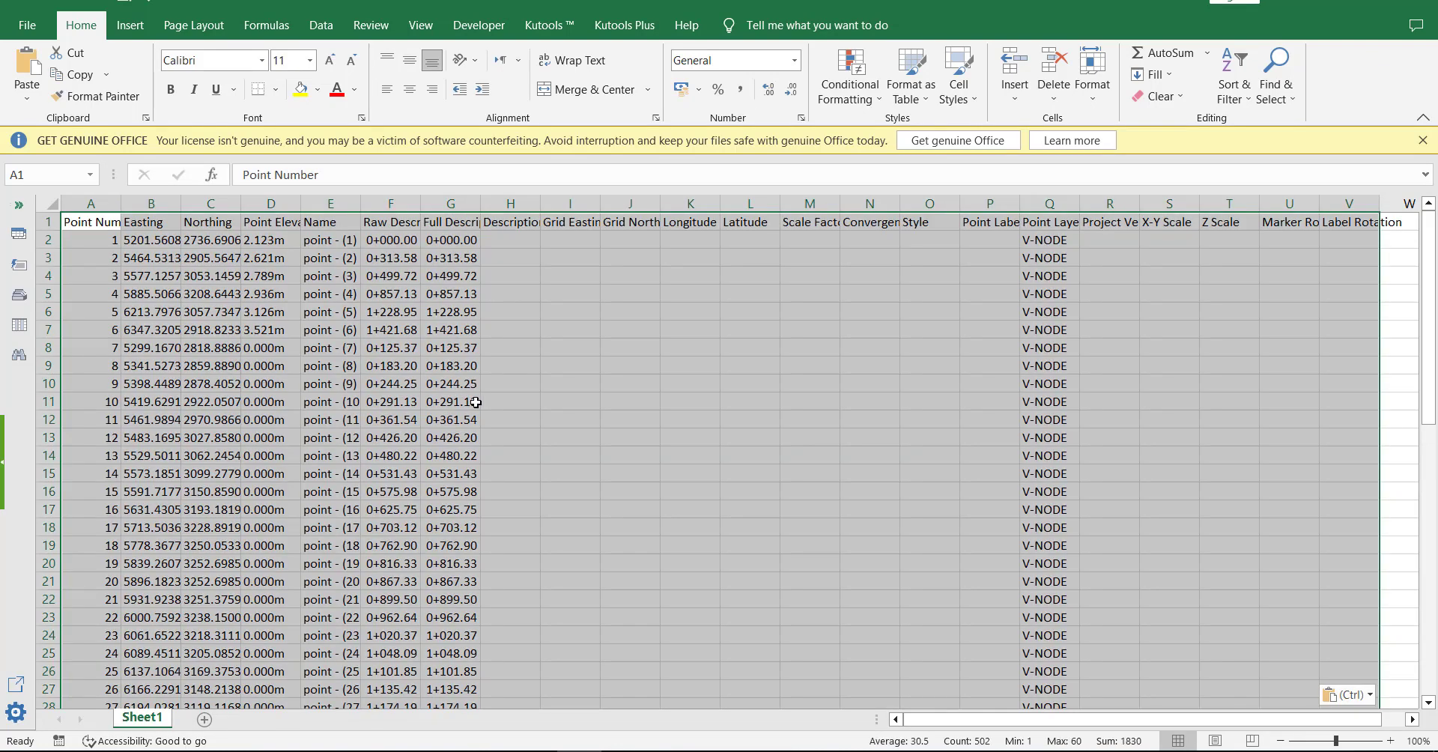
pyautogui.click(520, 209)
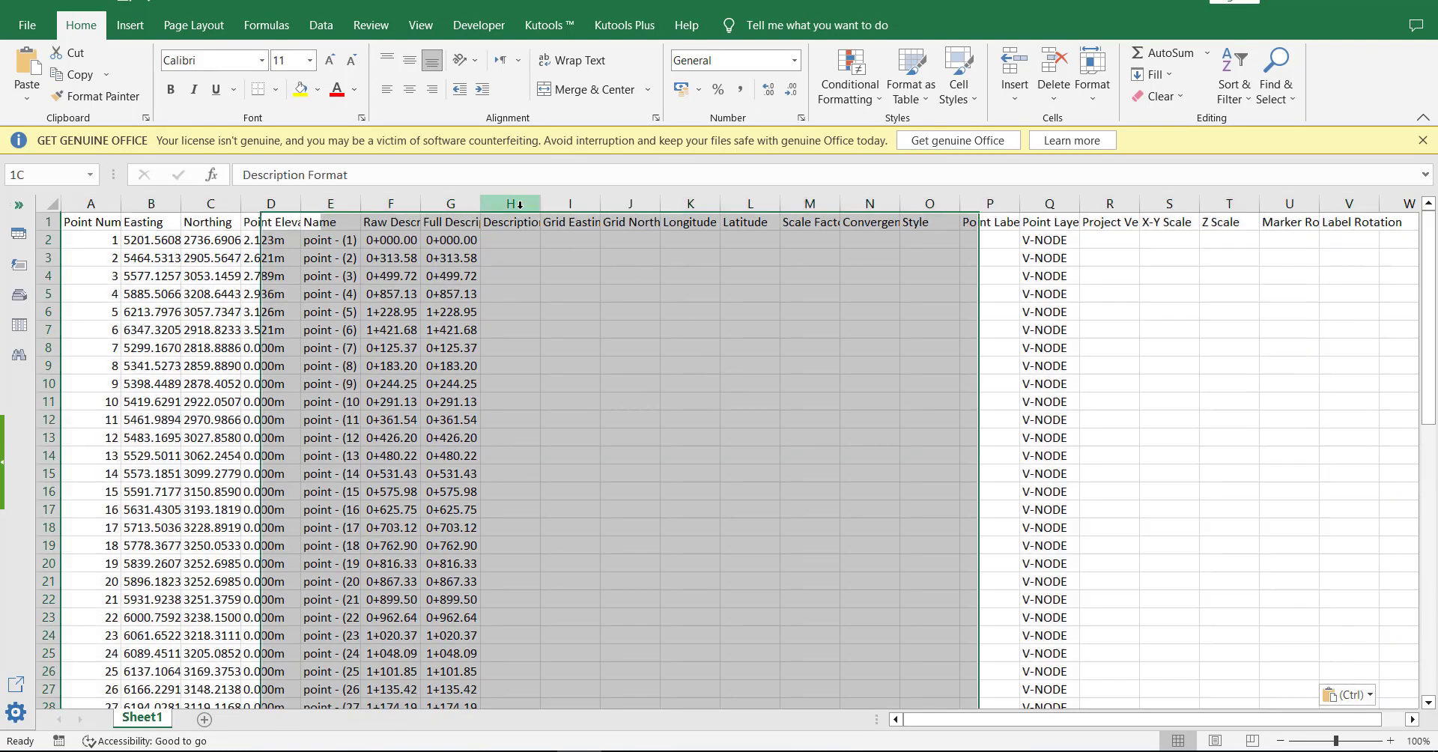
pyautogui.moveTo(520, 209); pyautogui.dragTo(1349, 209)
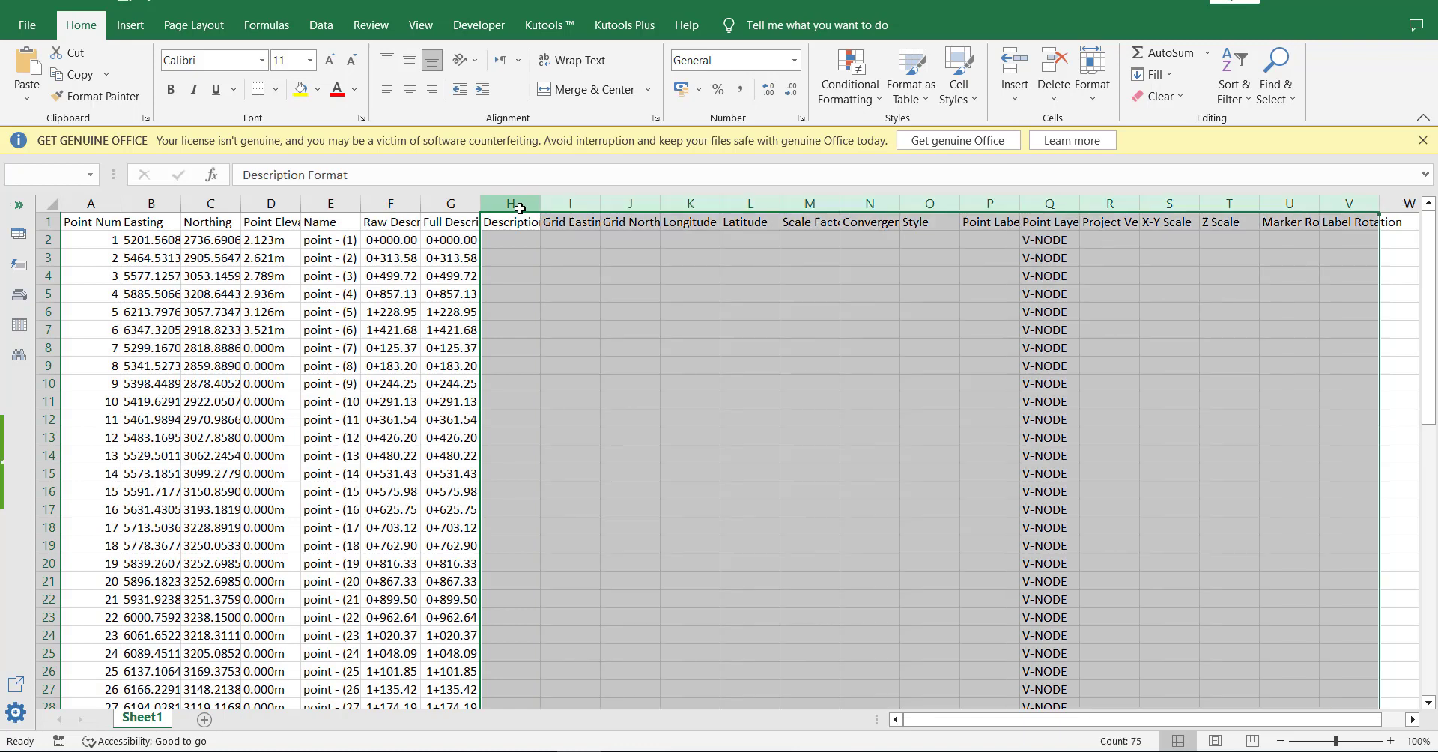
pyautogui.press('Delete')
pyautogui.click(555, 300)
# Move the Raw Description column into column B and clear the Name column
pyautogui.click(431, 201)
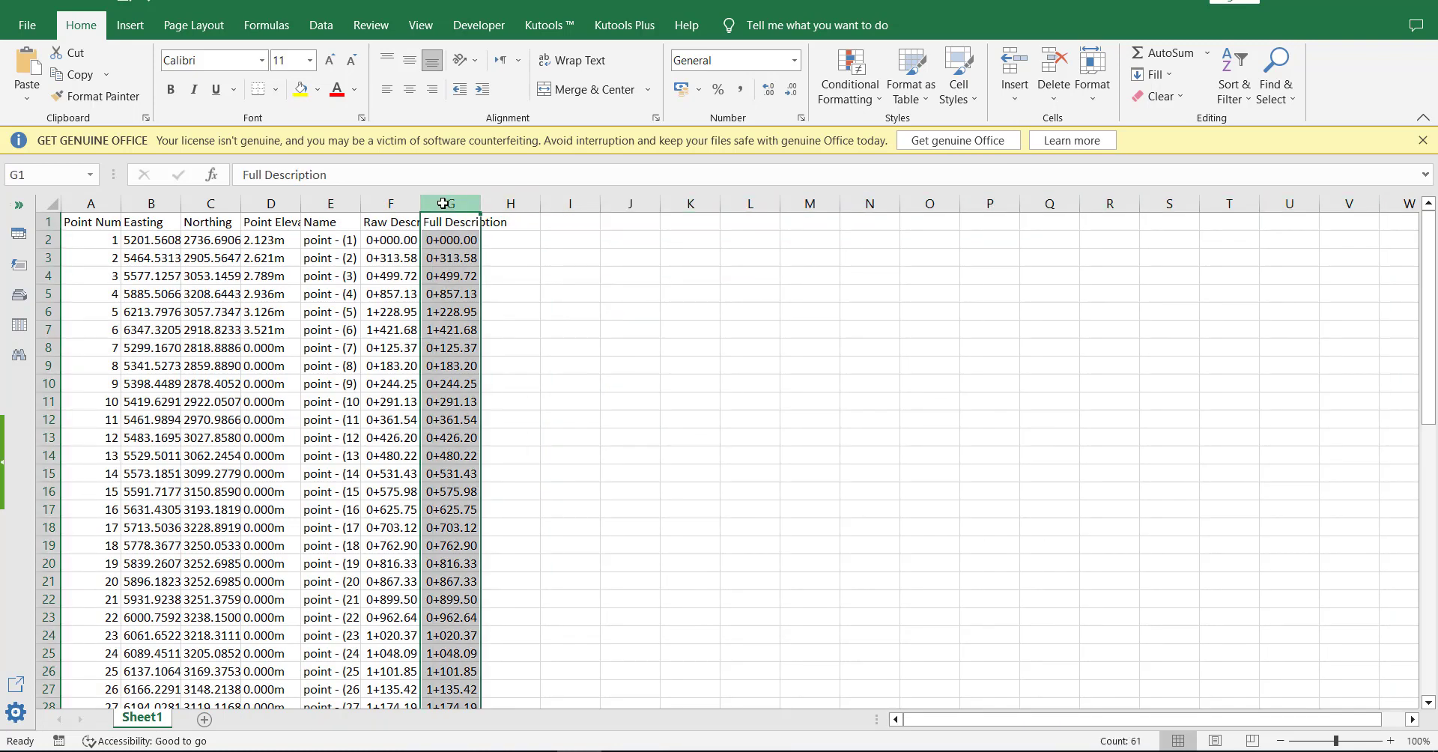
pyautogui.click(405, 203)
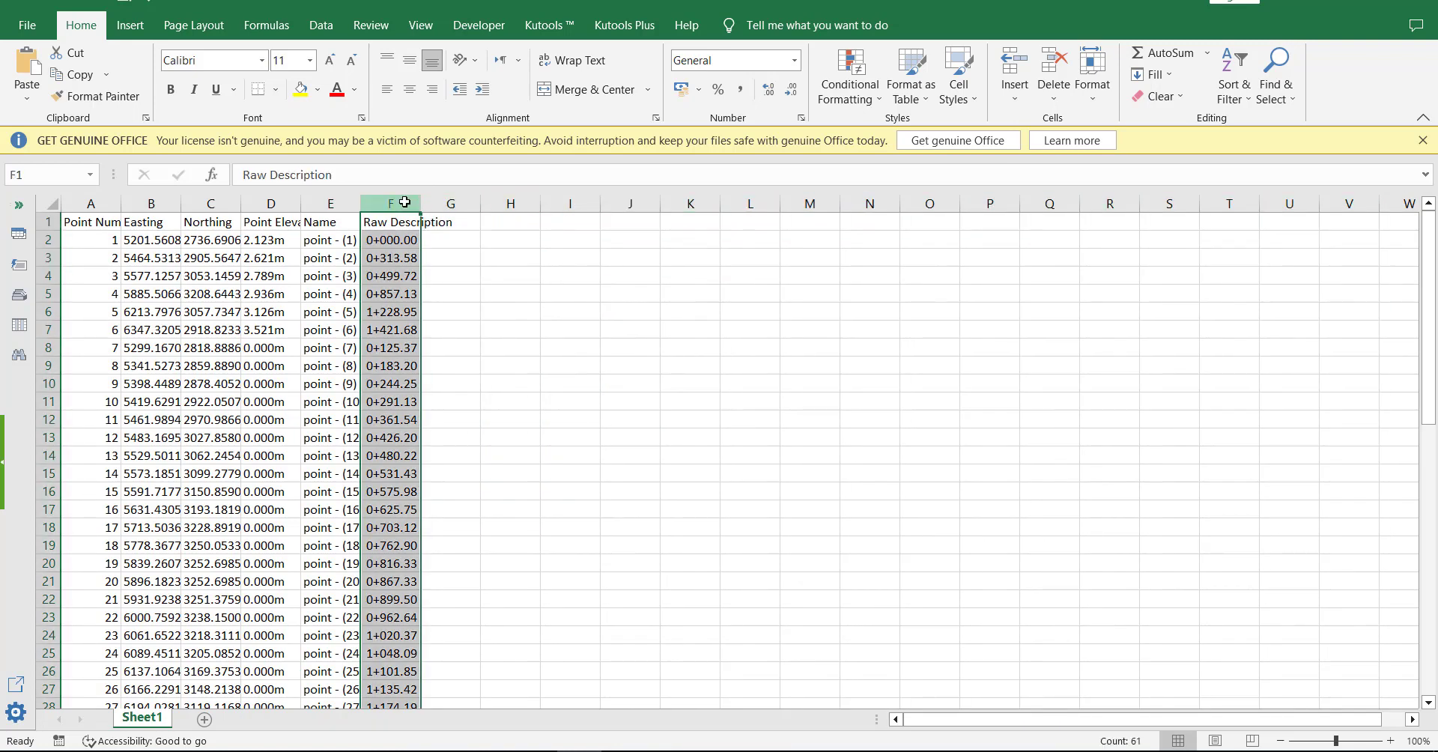
pyautogui.hotkey('ctrl', 'c')
pyautogui.click(153, 203)
pyautogui.hotkey('ctrl', '+')
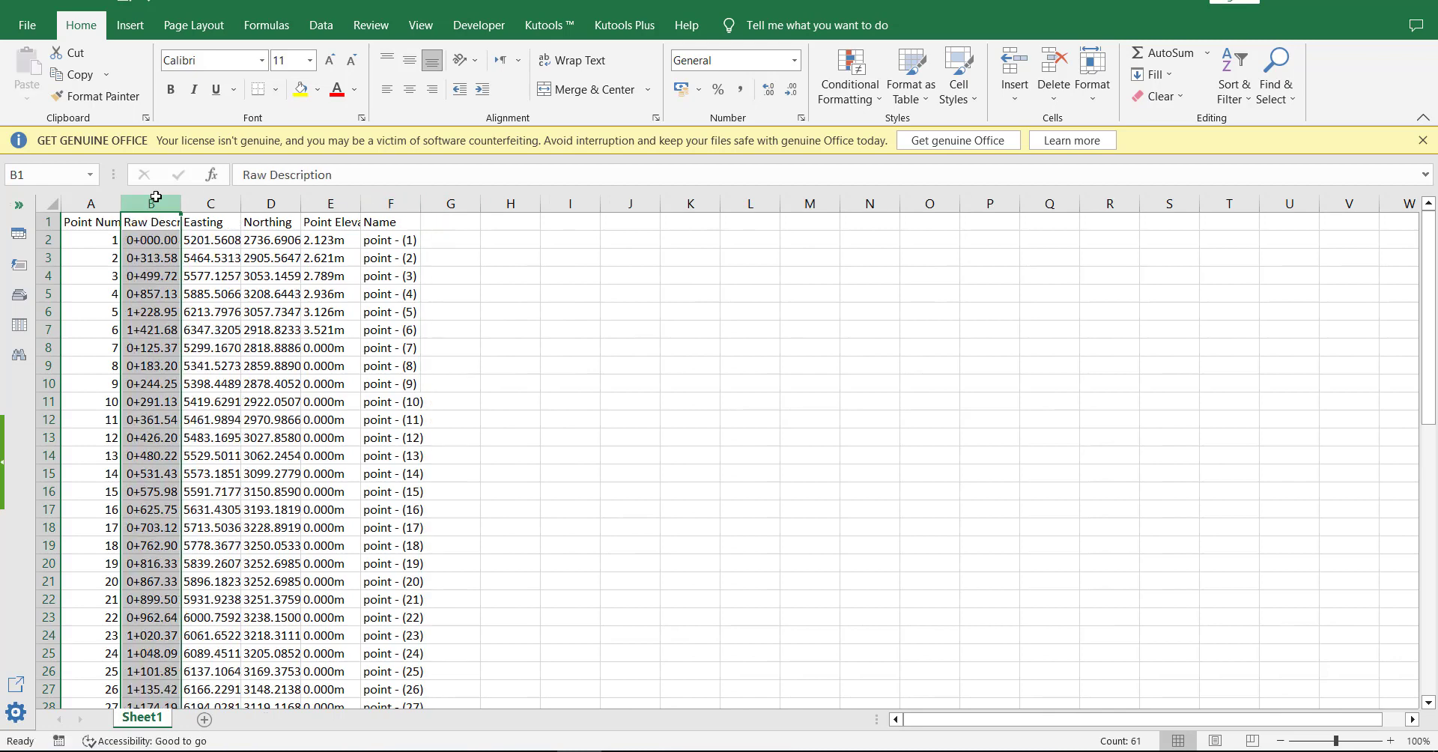
pyautogui.moveTo(664, 421); pyautogui.dragTo(629, 419)
pyautogui.click(401, 204)
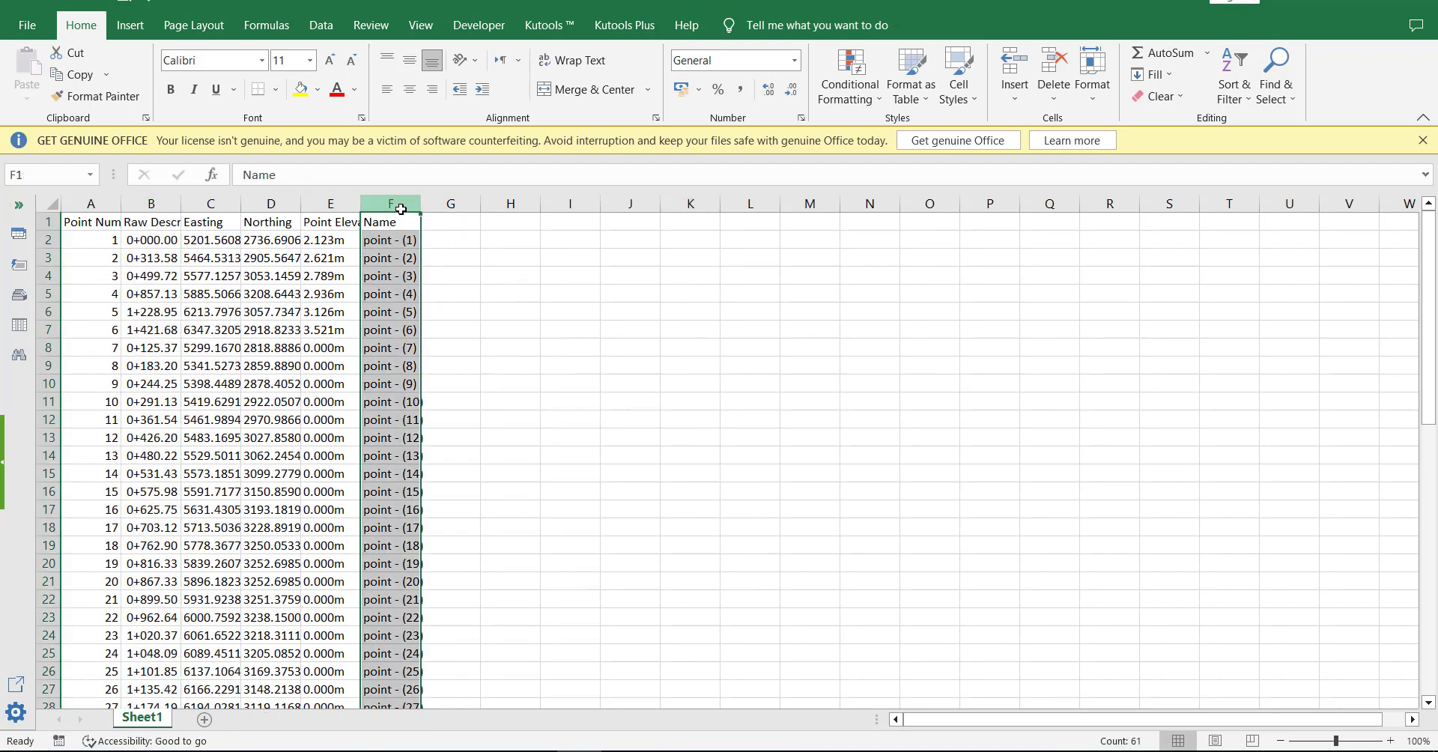
pyautogui.press('Delete')
# Widen columns A to E equally and select the whole table
pyautogui.click(348, 203)
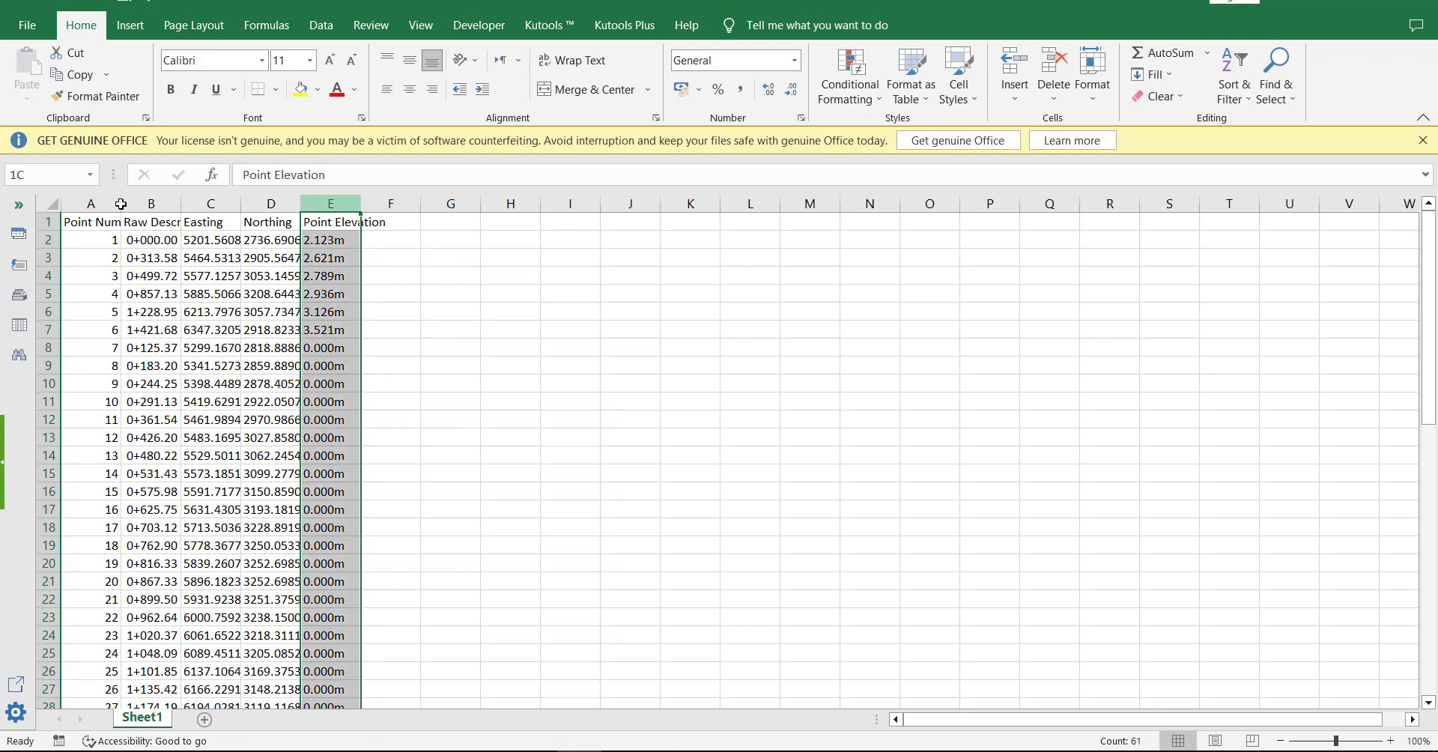
pyautogui.hotkey('ctrl', 'shift', 'Left')
pyautogui.moveTo(373, 201); pyautogui.dragTo(388, 201)
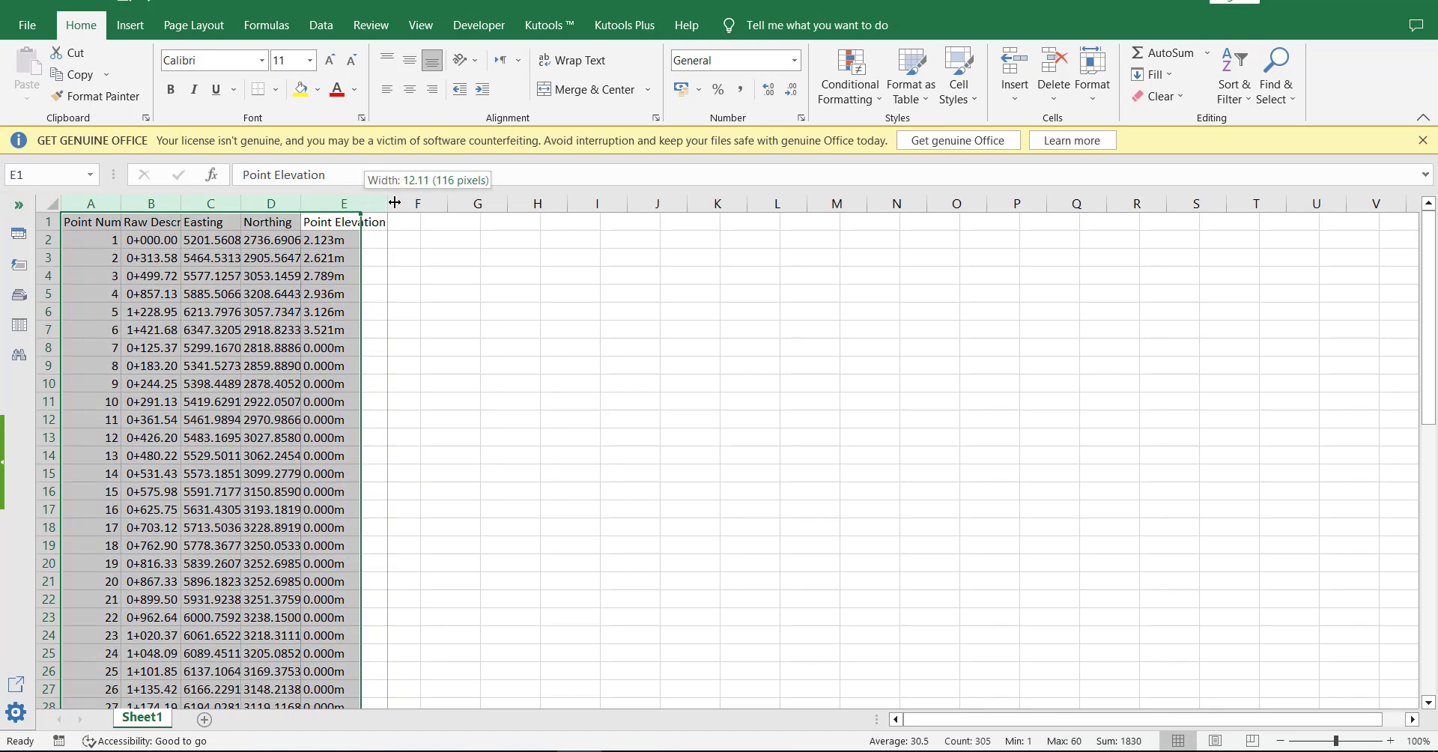
pyautogui.click(692, 355)
pyautogui.click(483, 219)
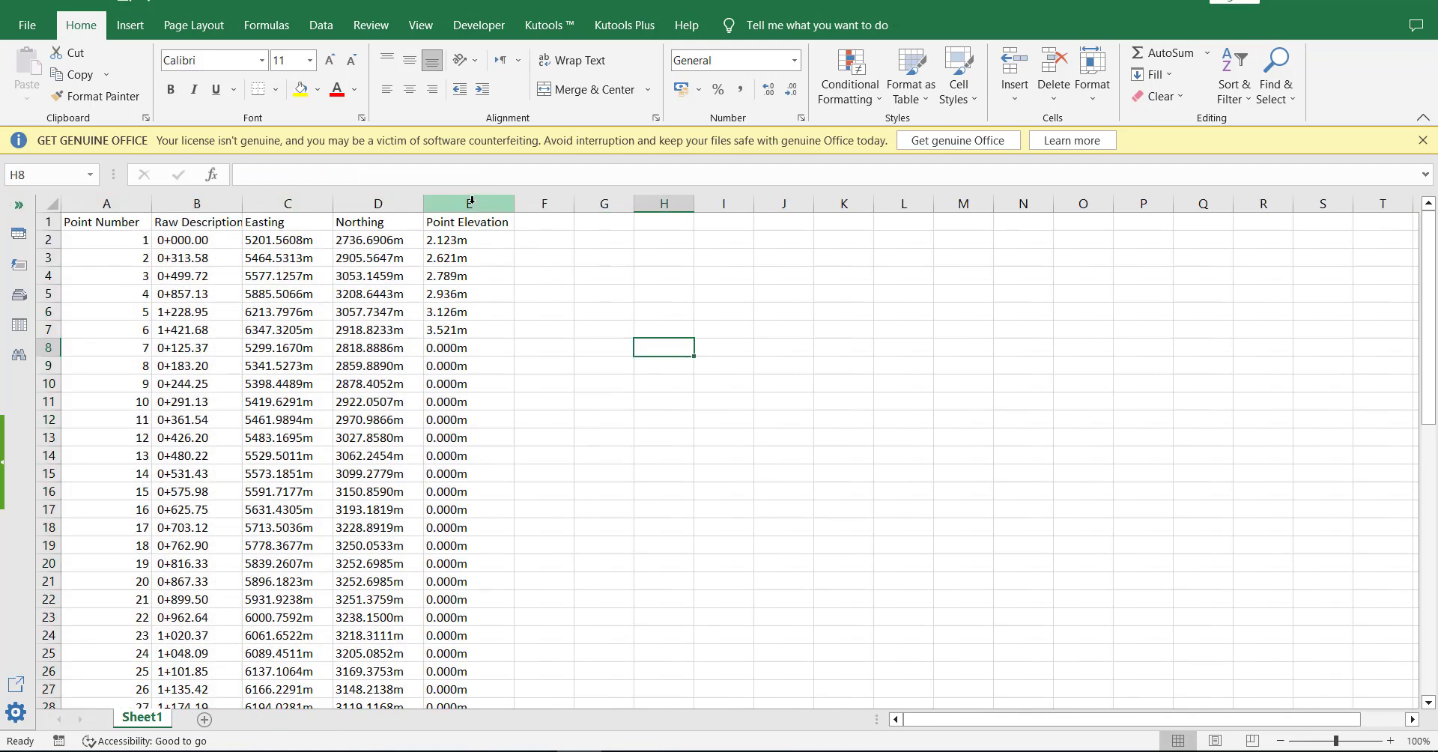
pyautogui.hotkey('ctrl', 'shift', 'Down')
pyautogui.hotkey('ctrl', 'shift', 'Left')
# Centre the text in columns A to E and close the point group properties window
pyautogui.click(410, 90)
pyautogui.click(724, 419)
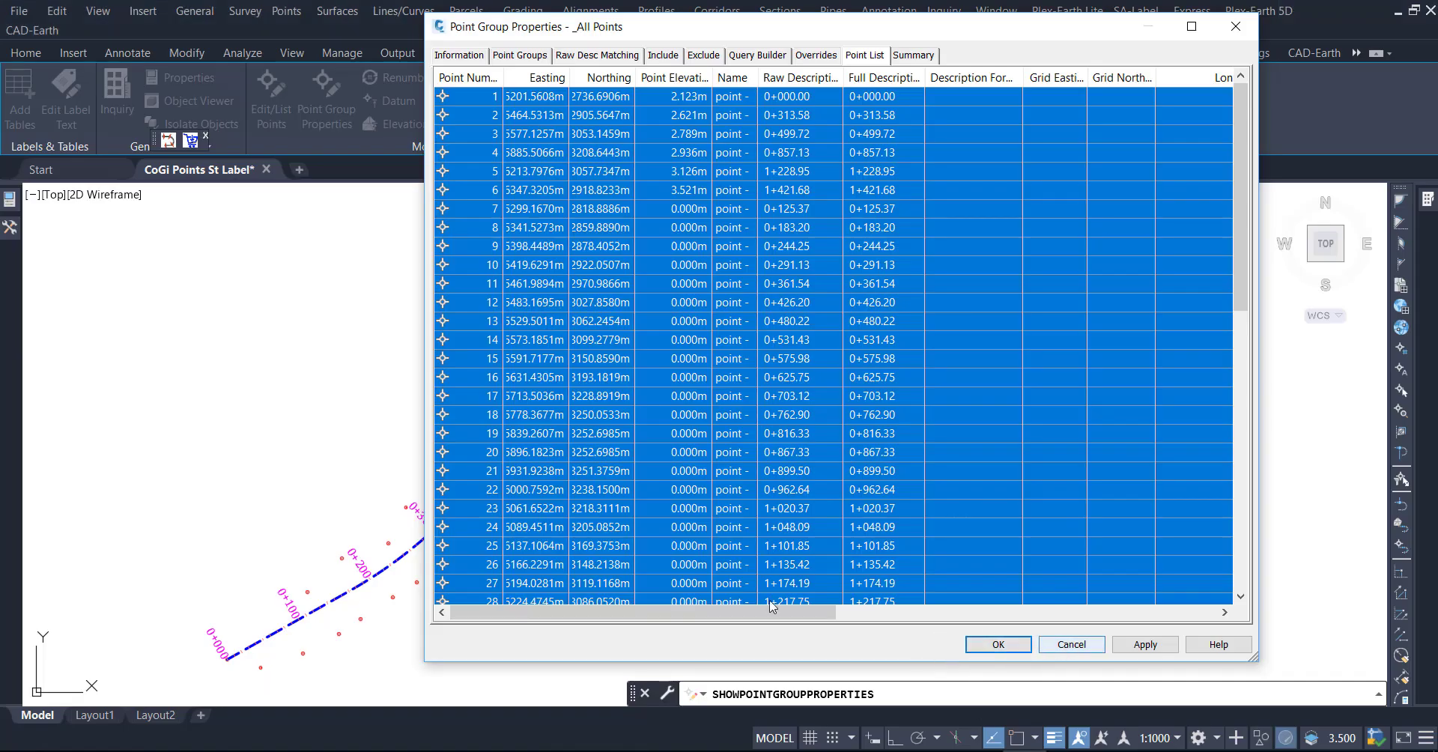
pyautogui.press('Return')
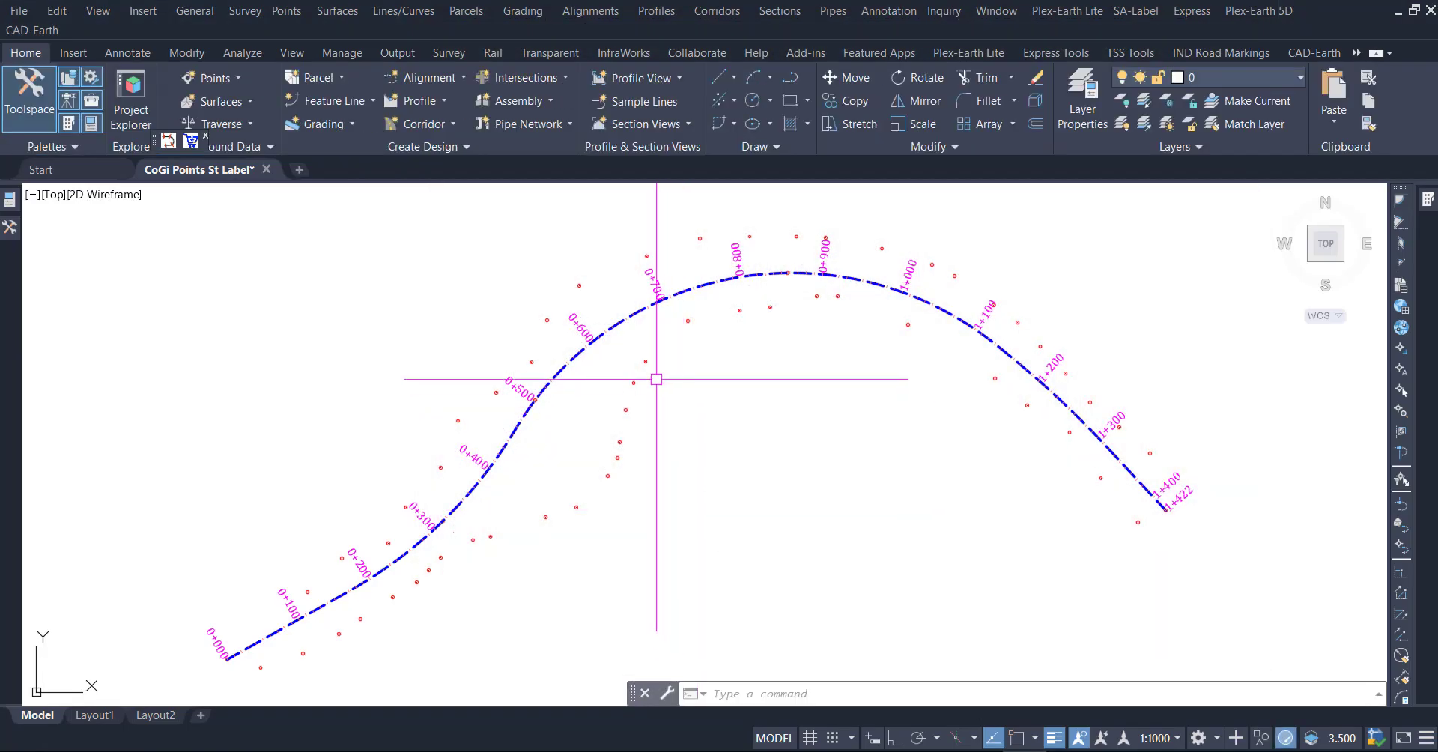
# Set the _All Points group's point label style to Description Only
pyautogui.click(643, 360)
pyautogui.rightClick(646, 360)
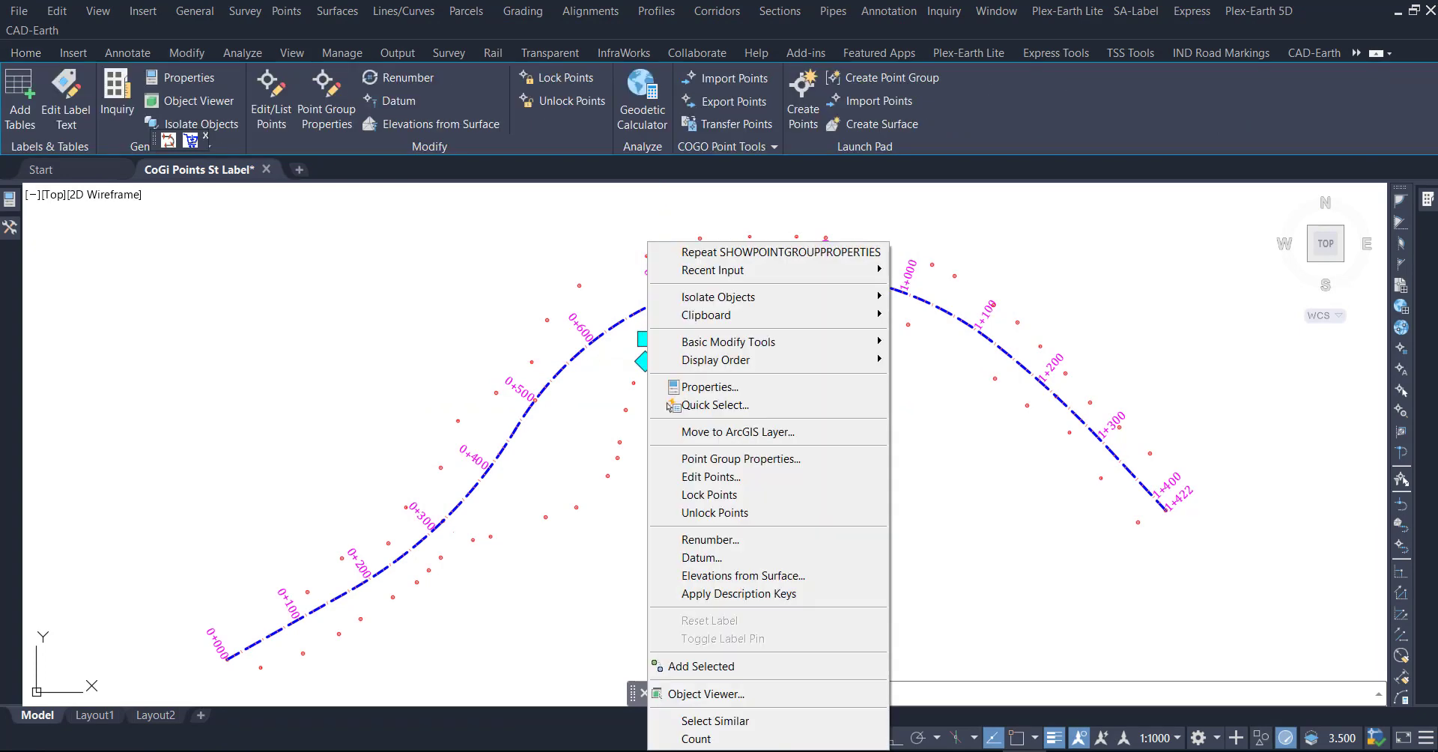
pyautogui.click(752, 459)
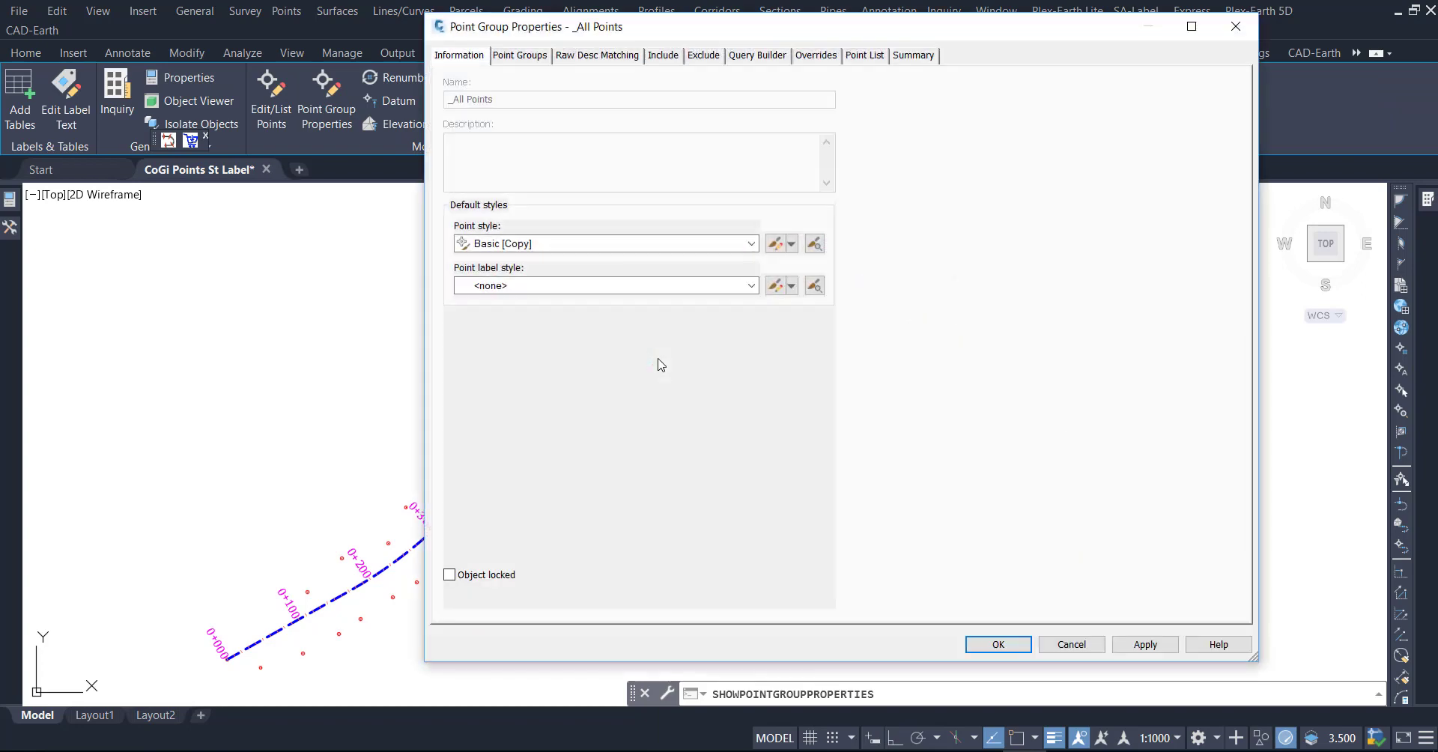
pyautogui.click(618, 286)
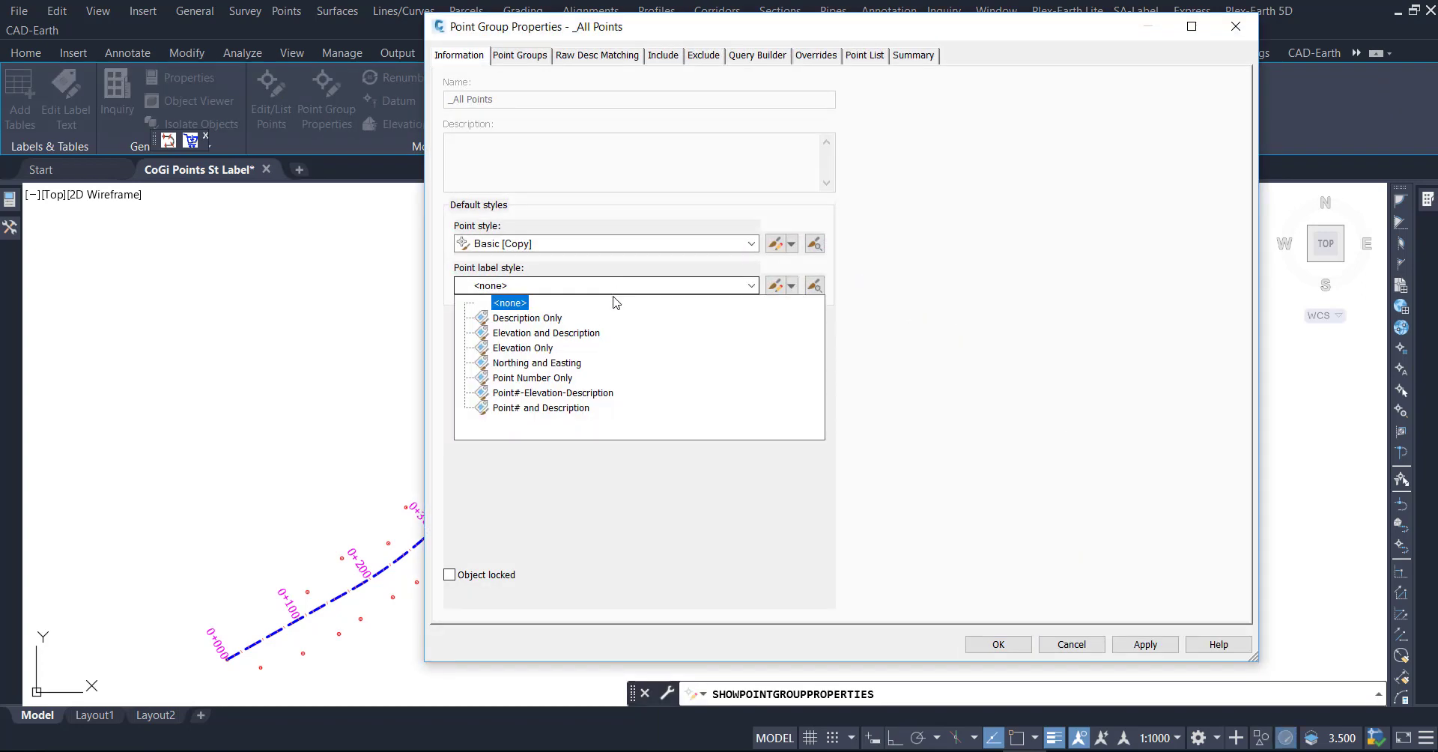
pyautogui.click(528, 318)
pyautogui.click(998, 647)
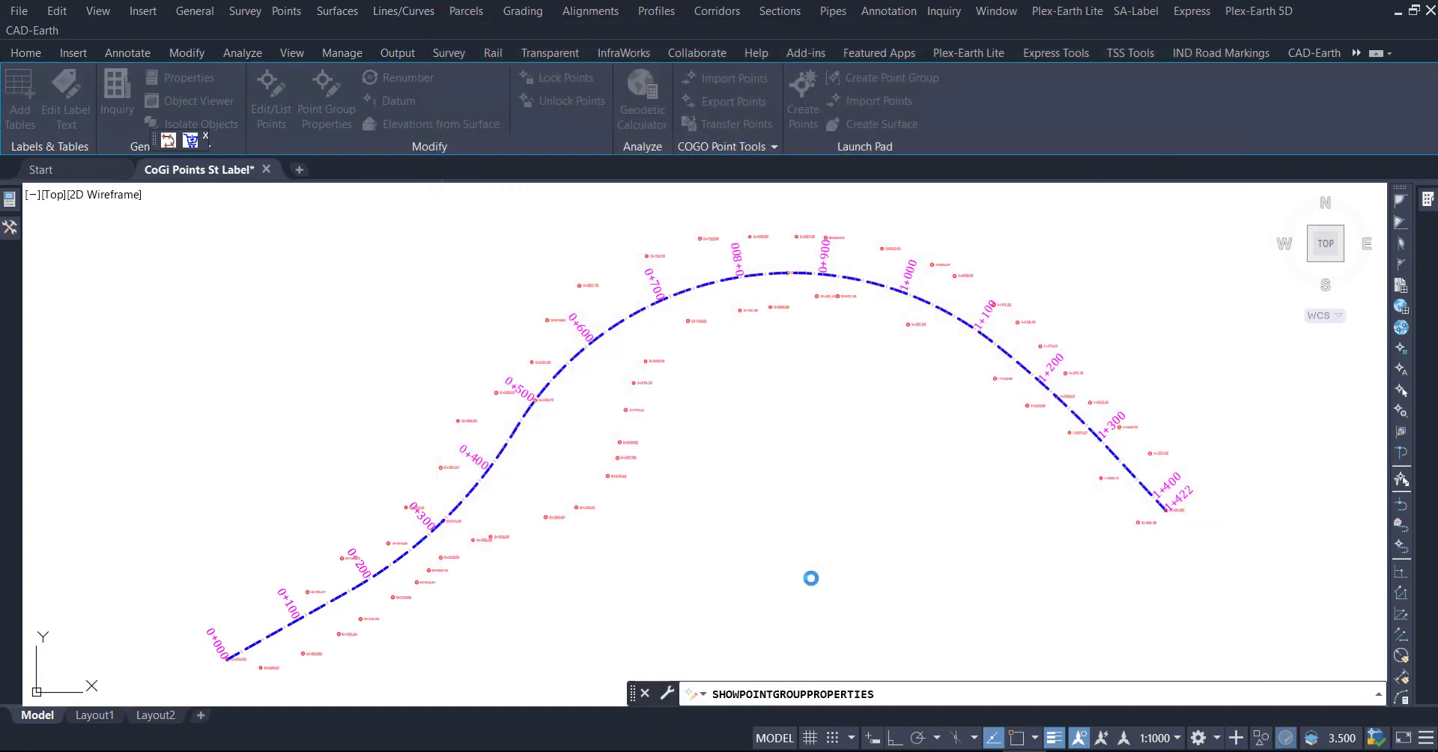
# Zoom in to read station labels such as 0+393.88 and 0+420.32, then zoom back out
pyautogui.scroll(5, 561, 539)
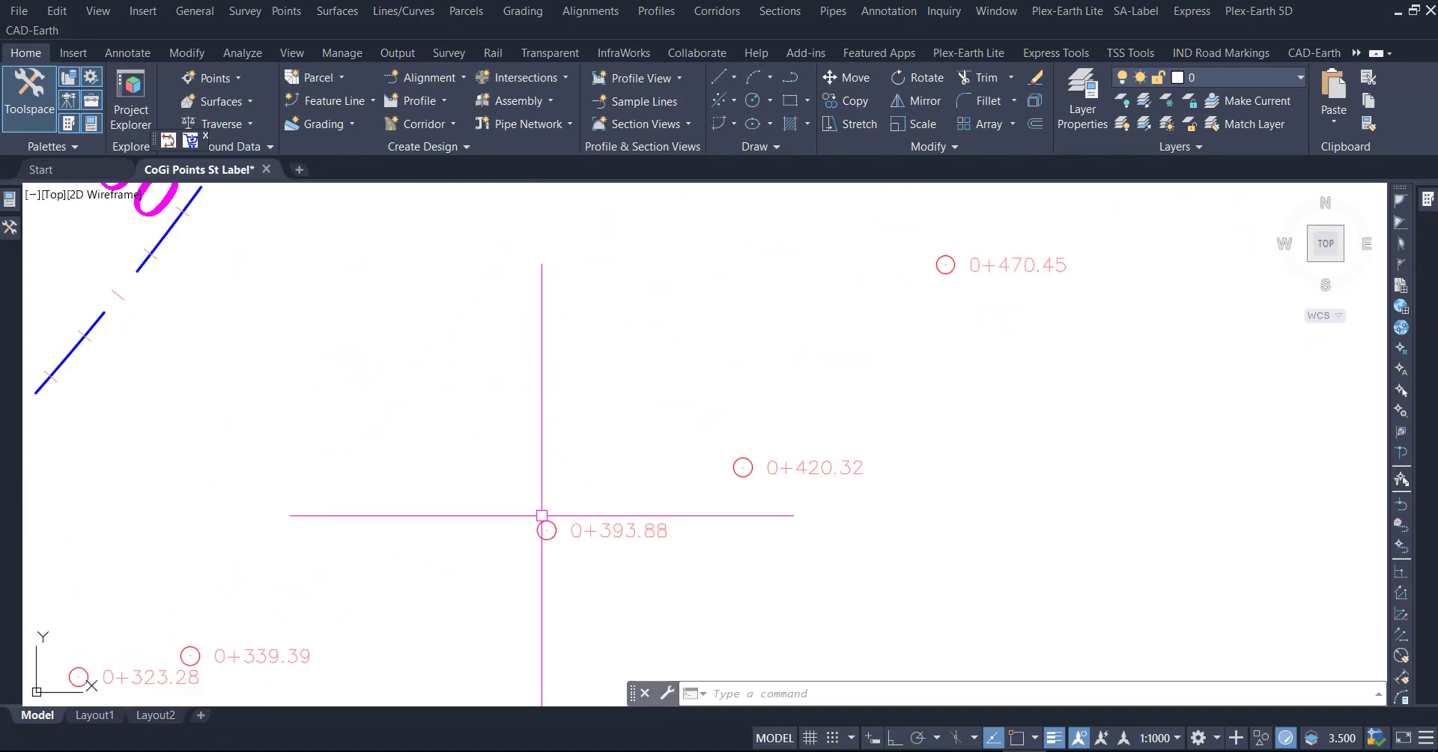
pyautogui.scroll(-2, 785, 557)
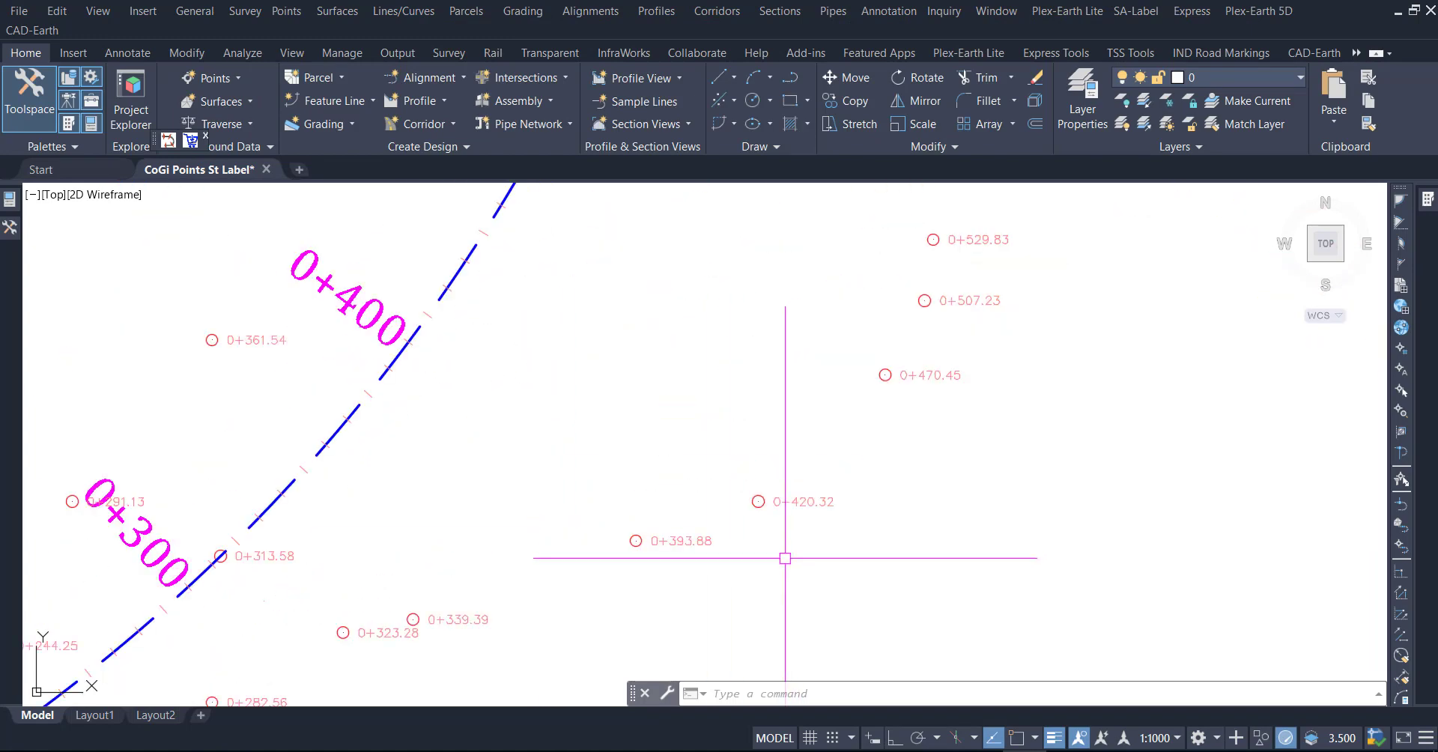
pyautogui.scroll(-2, 785, 558)
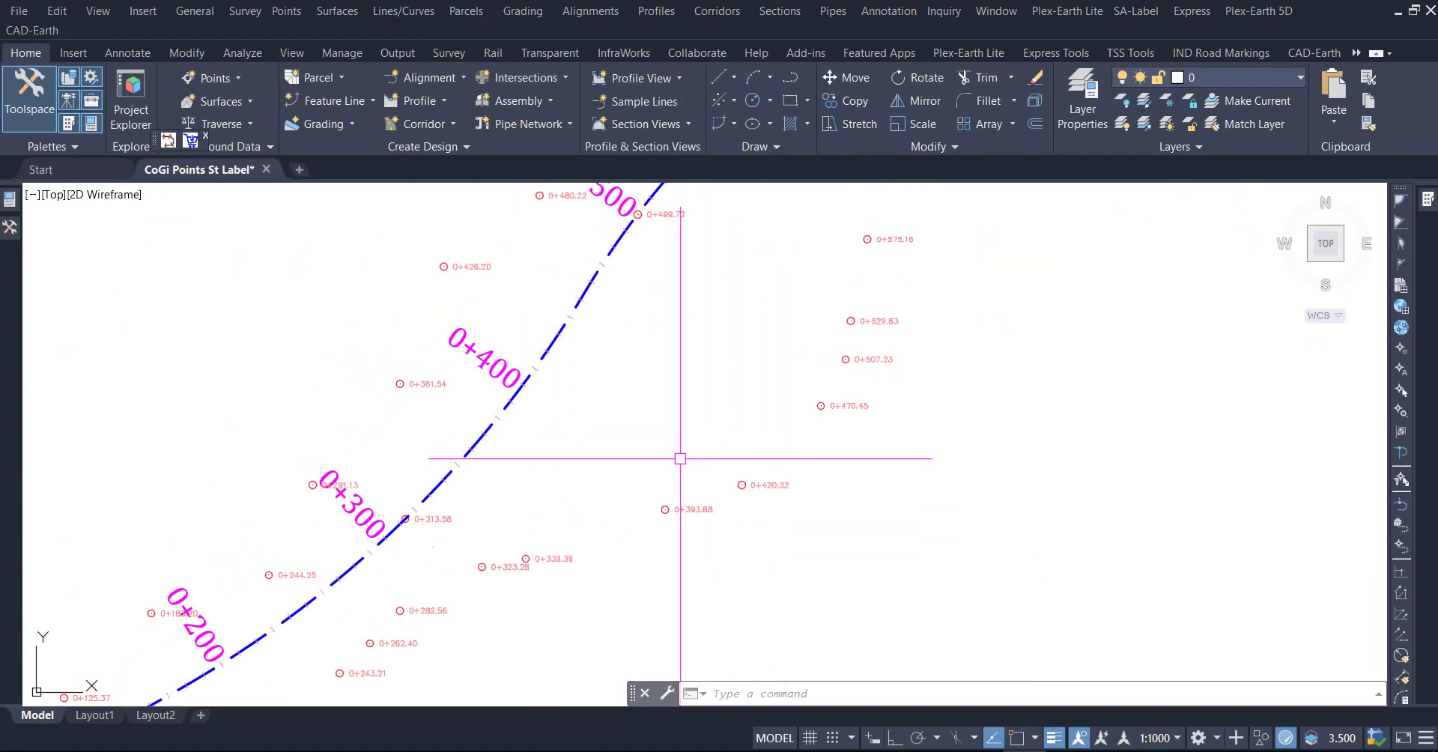
pyautogui.click(132, 54)
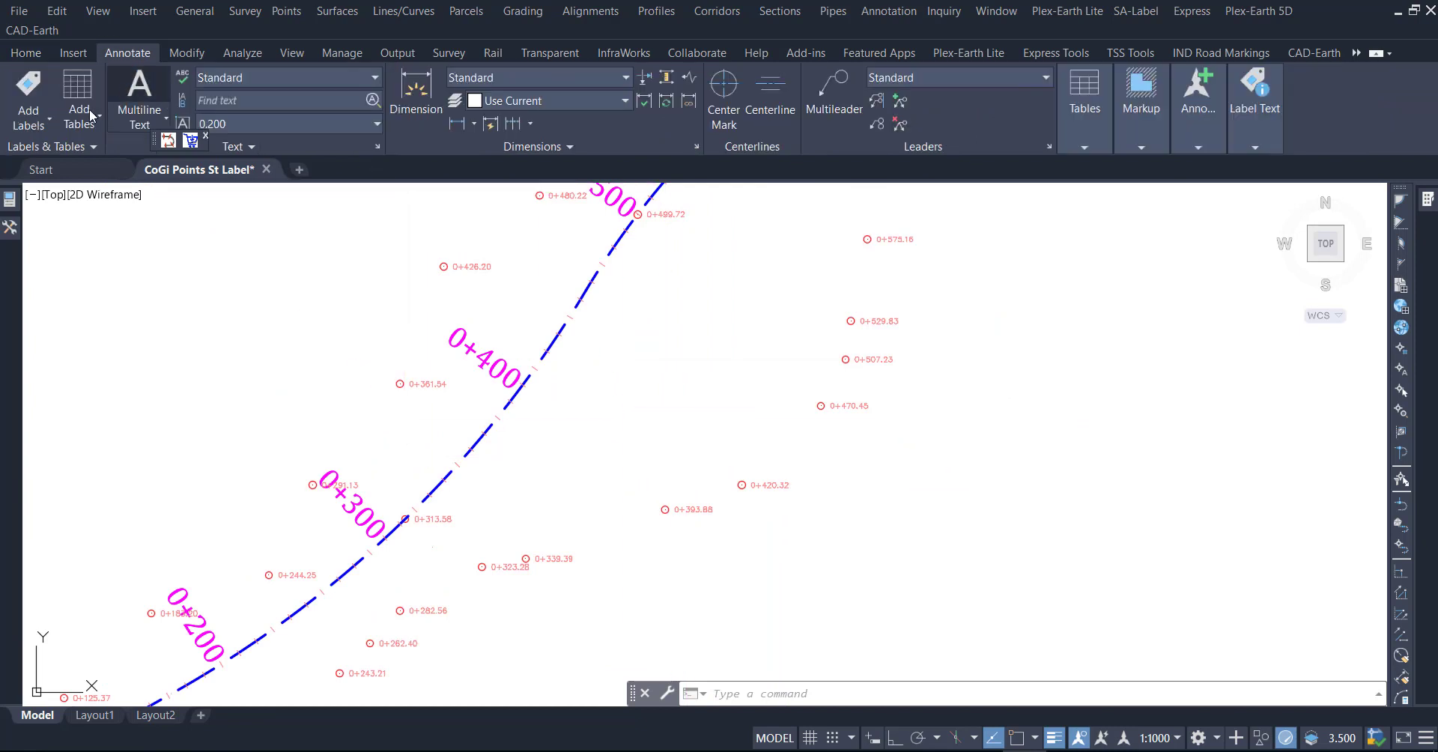
# Add an alignment station/offset label snapped to the node of point 0+393.88
pyautogui.click(30, 120)
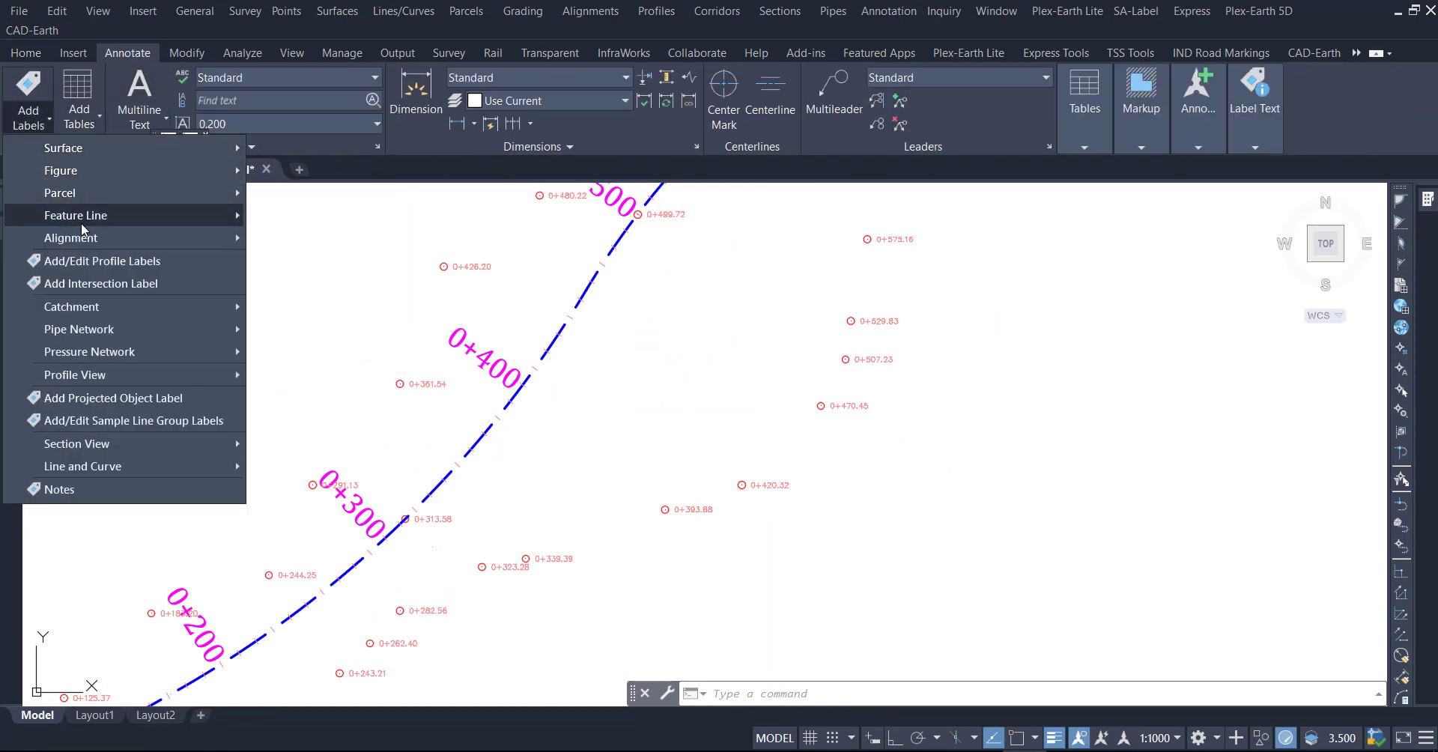
pyautogui.moveTo(71, 236)
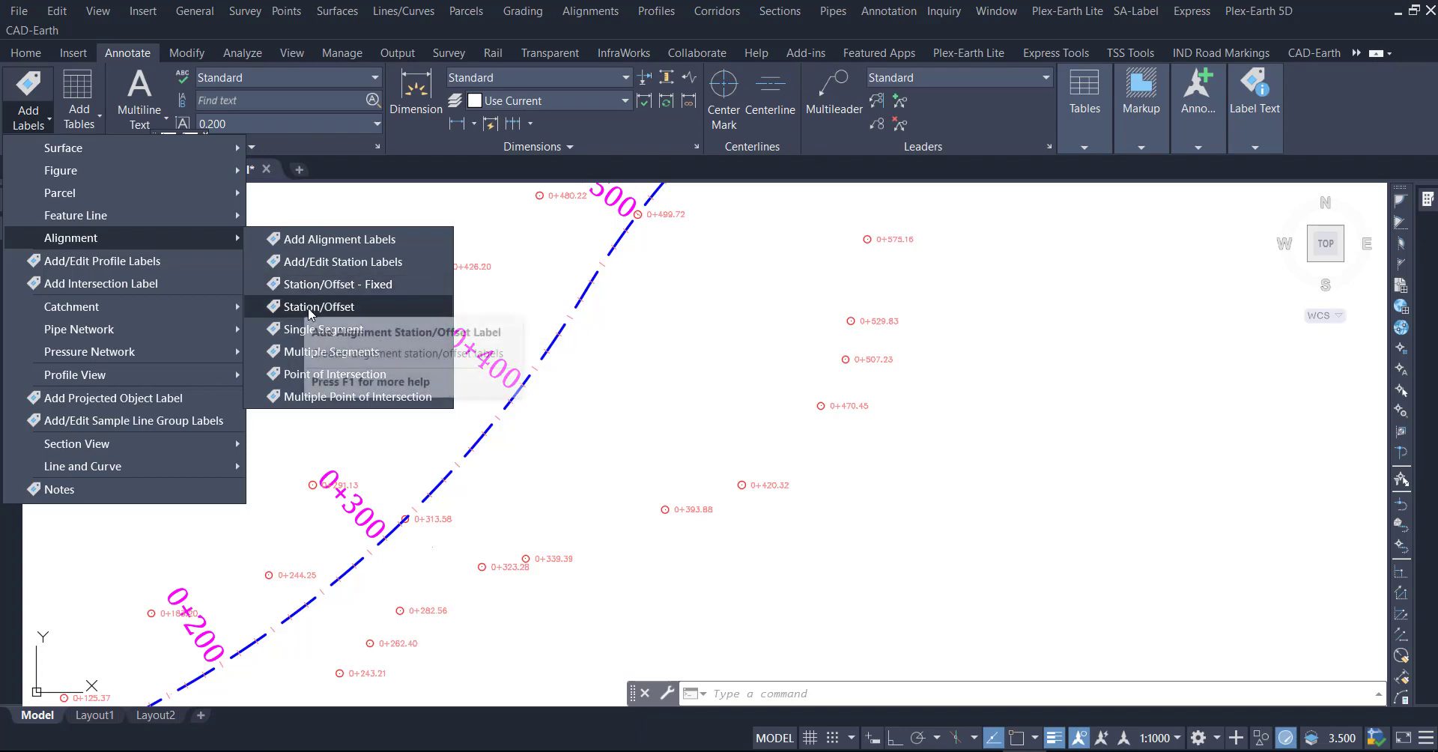
pyautogui.click(315, 307)
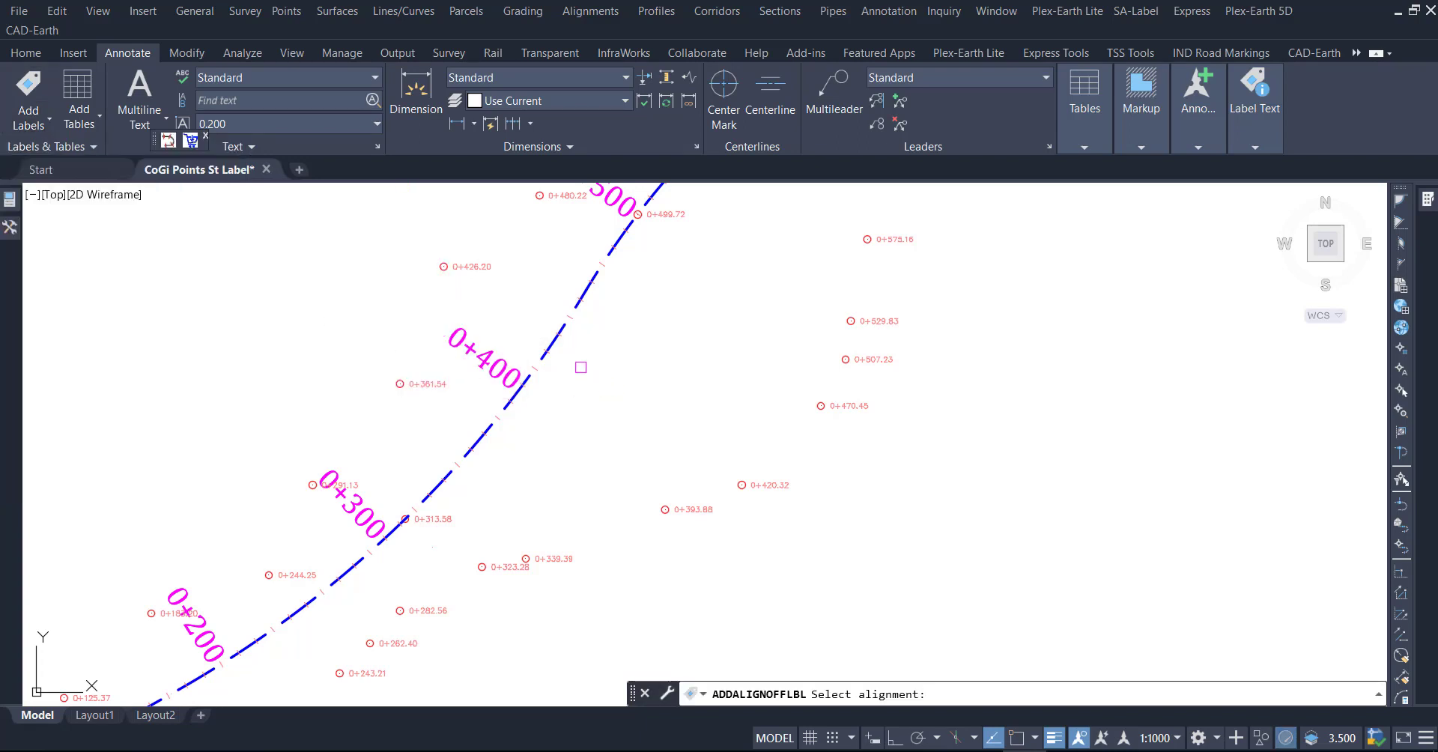
pyautogui.click(559, 346)
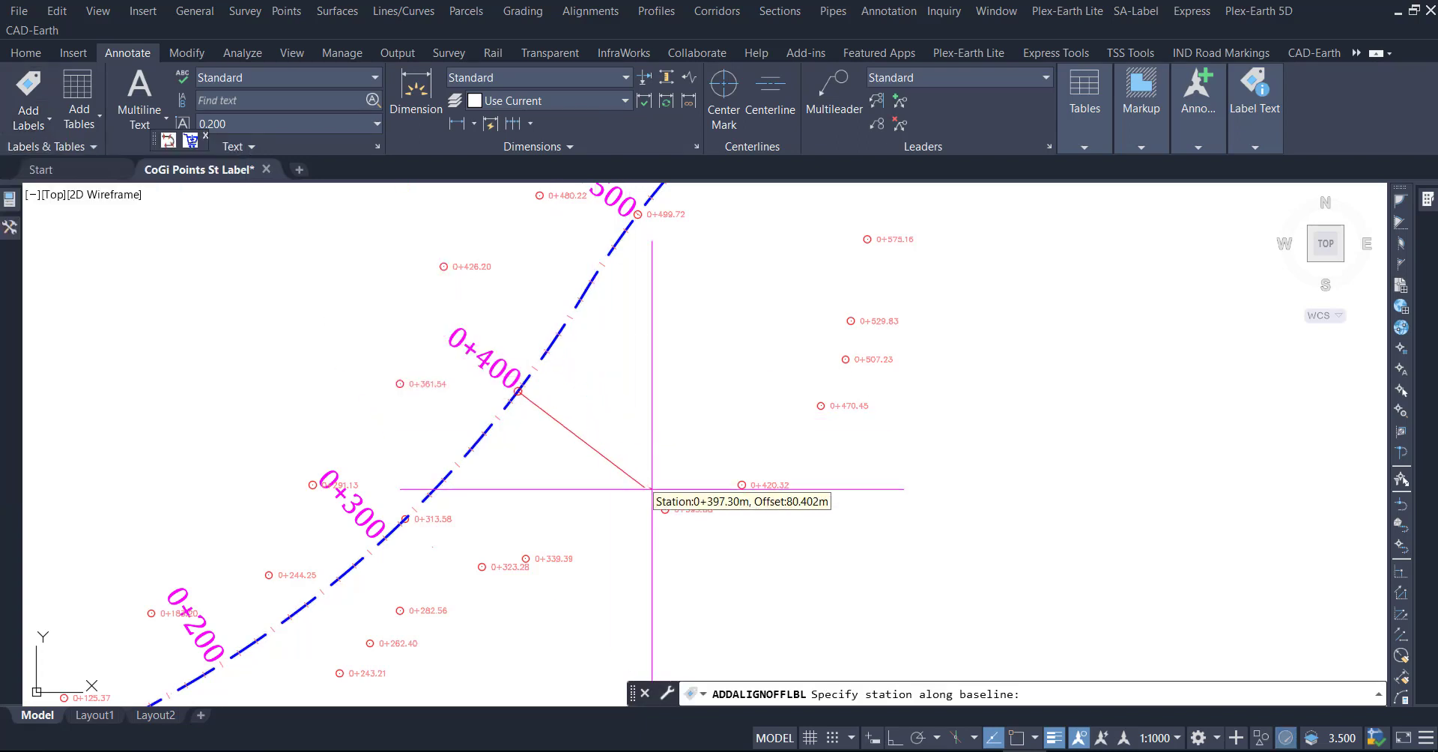
pyautogui.scroll(2, 667, 508)
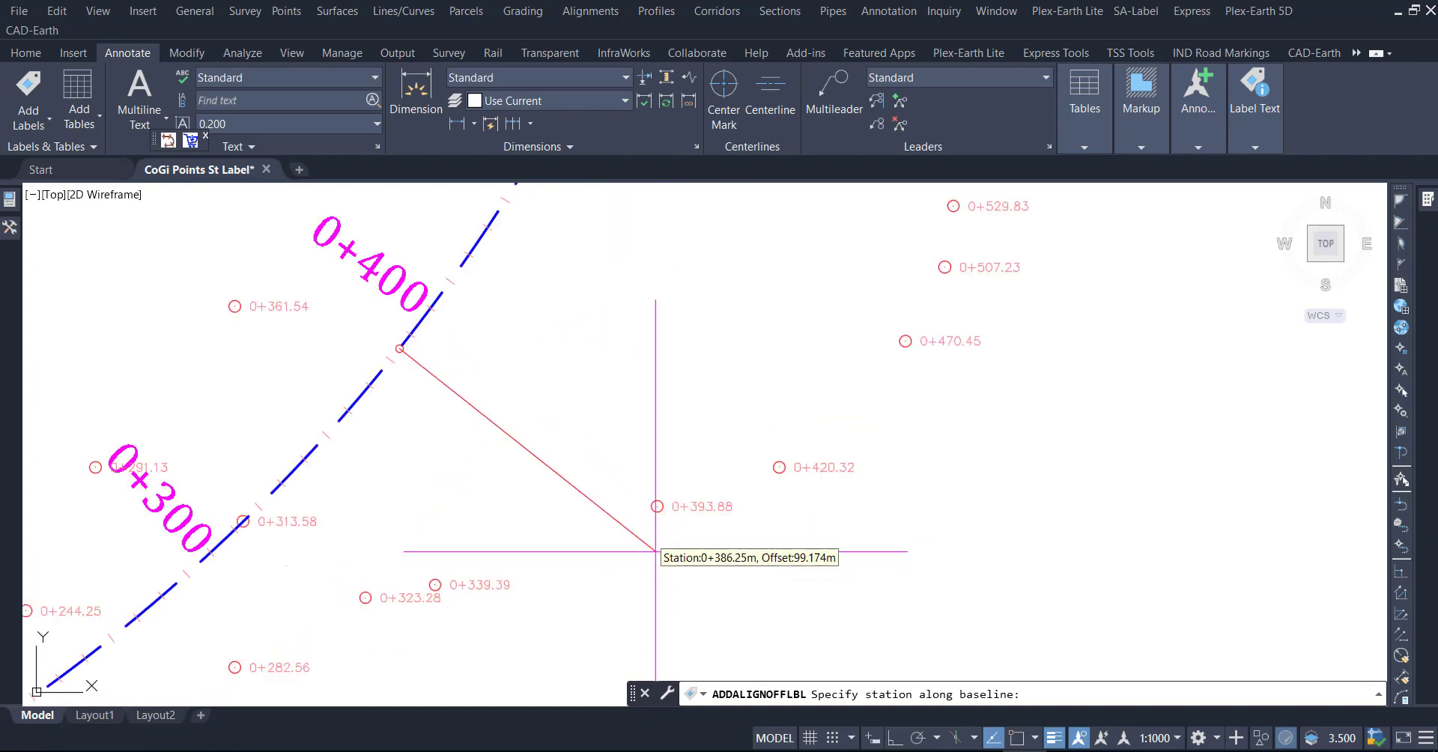
pyautogui.scroll(2, 658, 539)
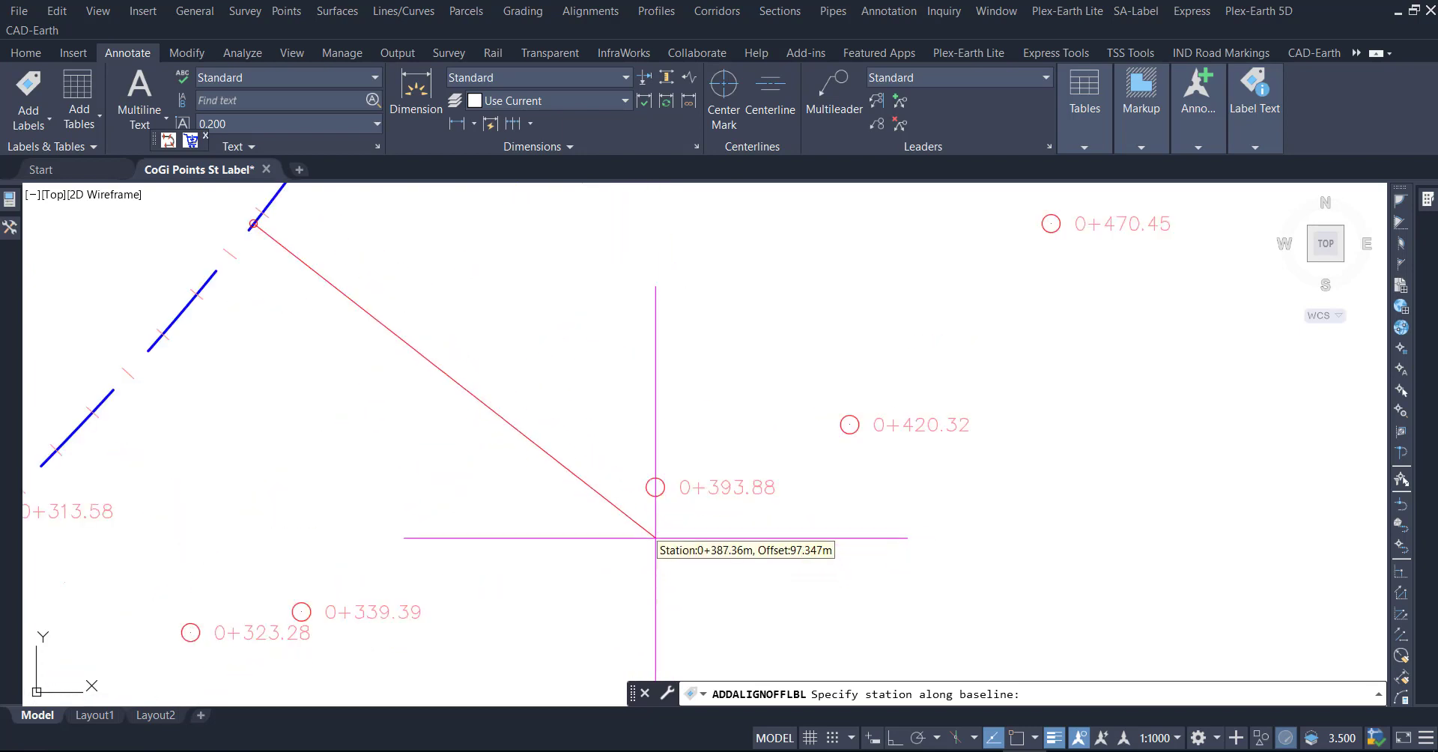
pyautogui.keyDown('shift'); pyautogui.rightClick(649, 411); pyautogui.keyUp('shift')
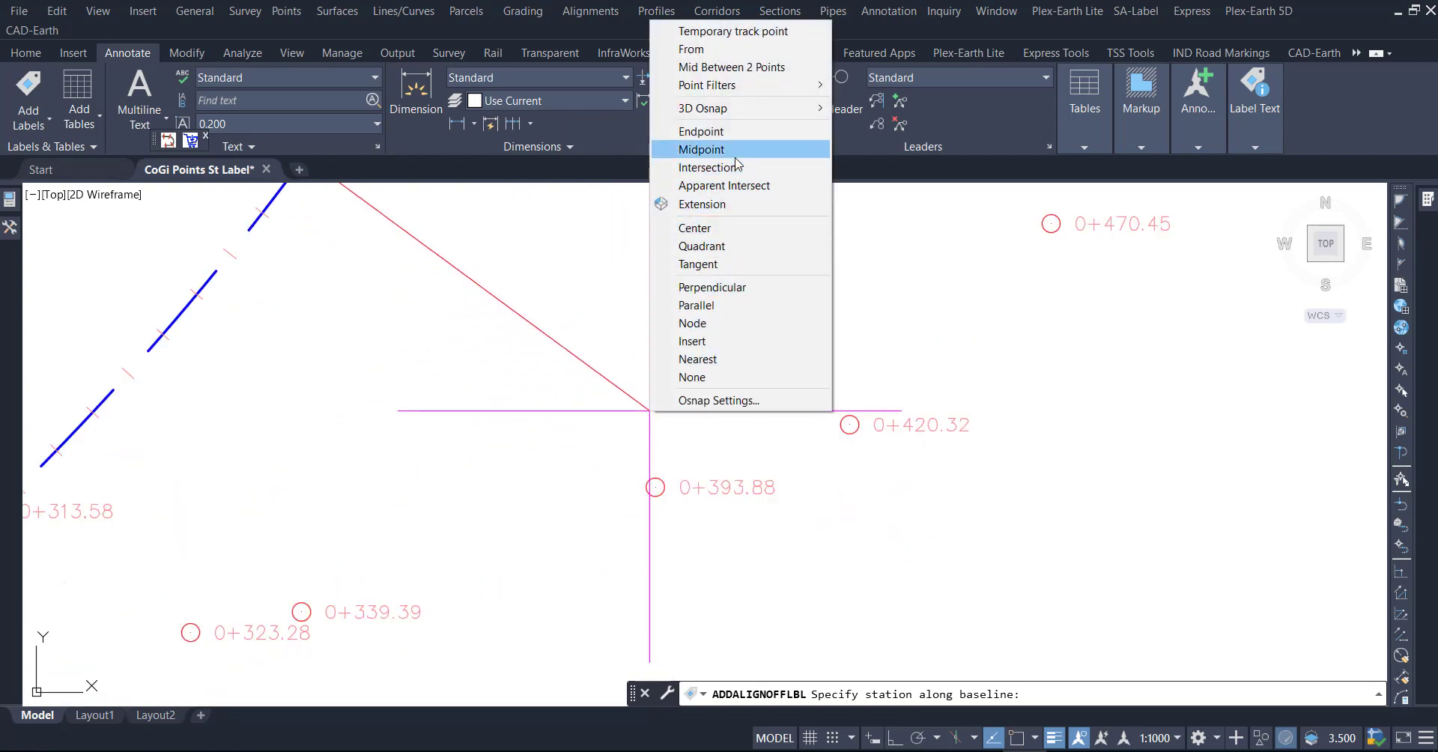
pyautogui.click(693, 323)
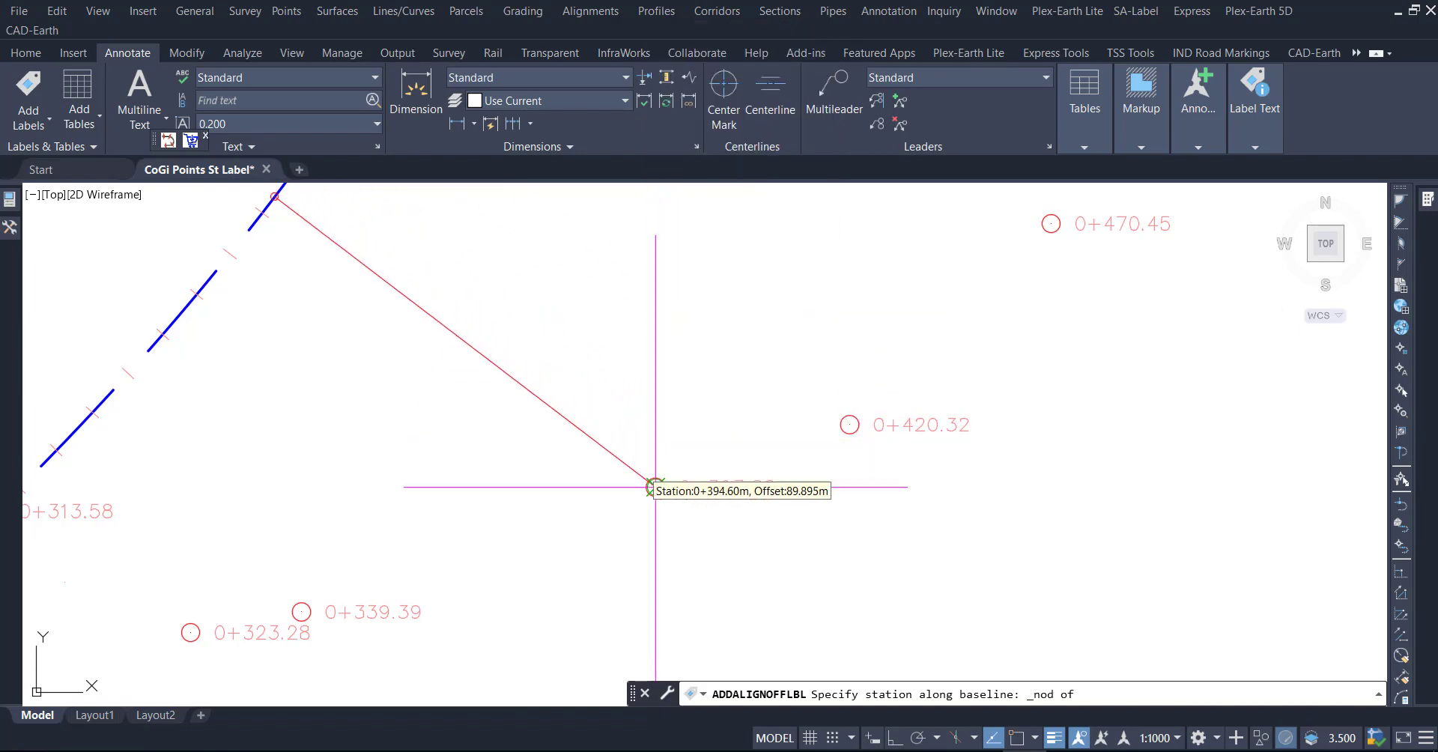
pyautogui.click(655, 487)
pyautogui.click(651, 485)
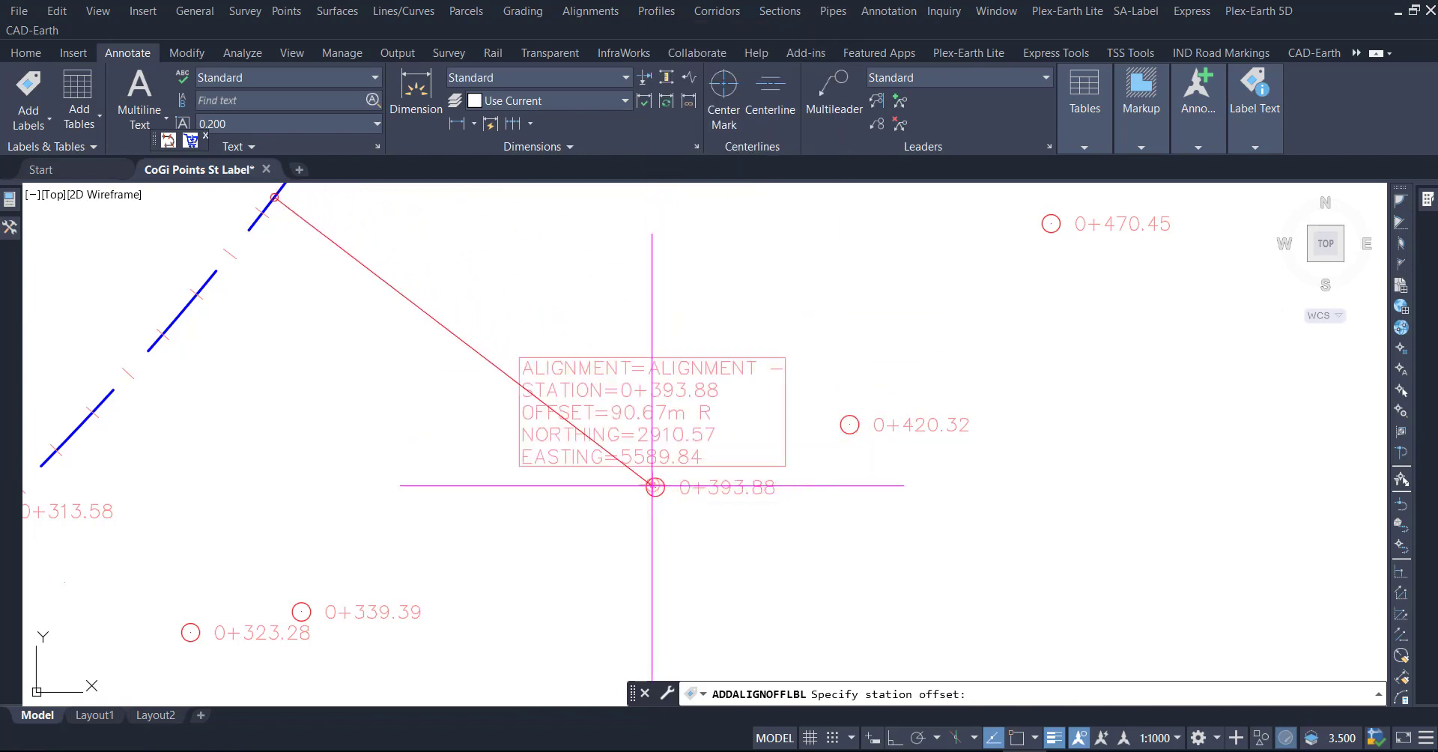
pyautogui.press('Return')
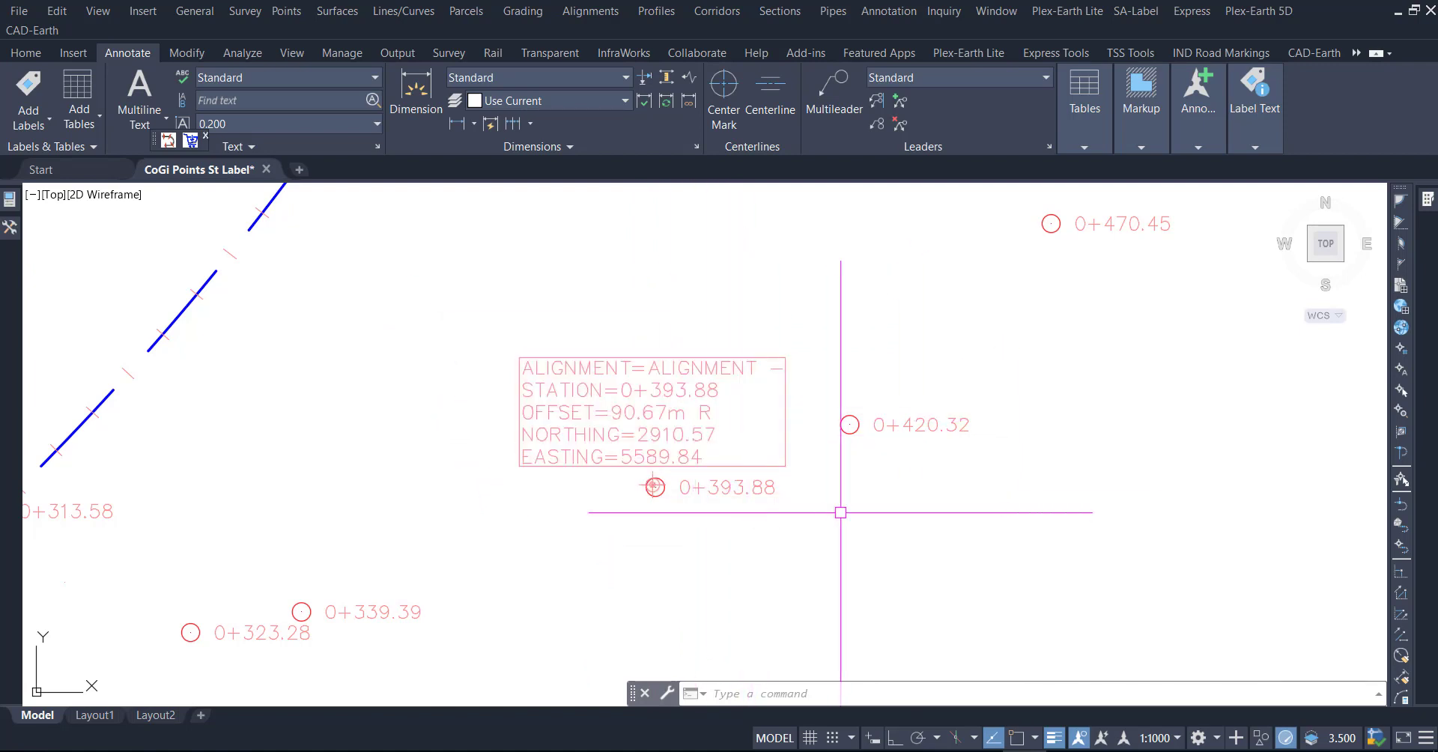
# Check the label reads STATION=0+393.88, OFFSET=90.67m R, then zoom out and recentre the alignment
pyautogui.click(704, 359)
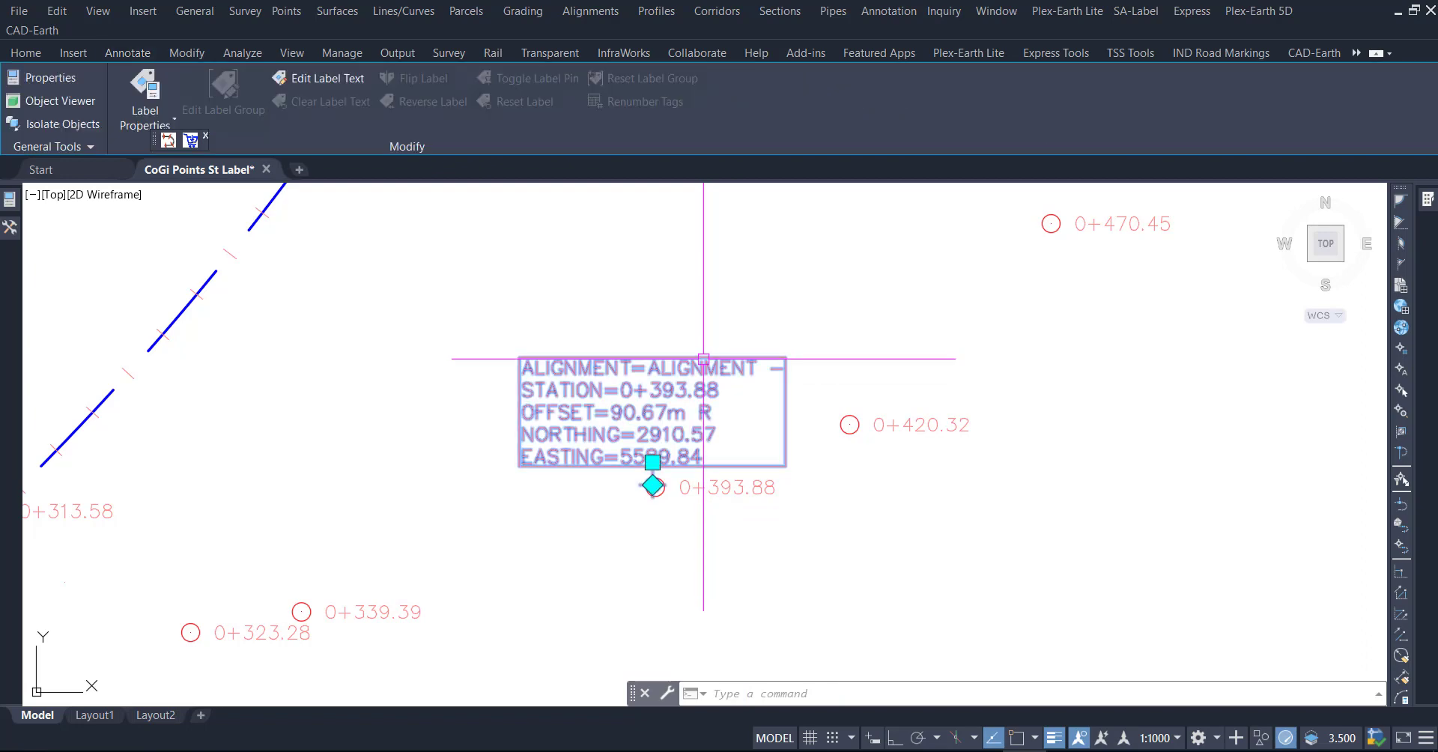
pyautogui.press('Escape')
pyautogui.scroll(-3, 674, 456)
pyautogui.scroll(-2, 679, 478)
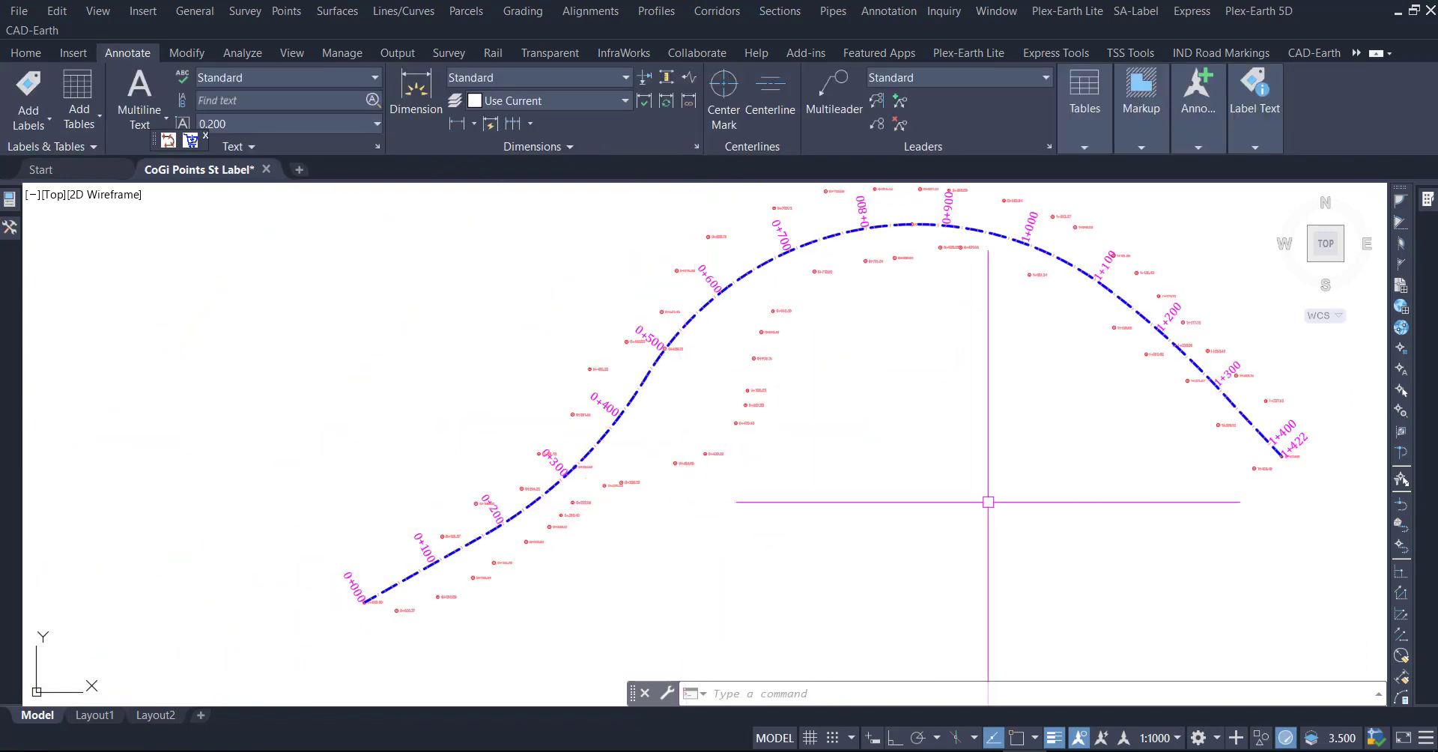
pyautogui.moveTo(1119, 557); pyautogui.dragTo(1036, 586, button='middle')
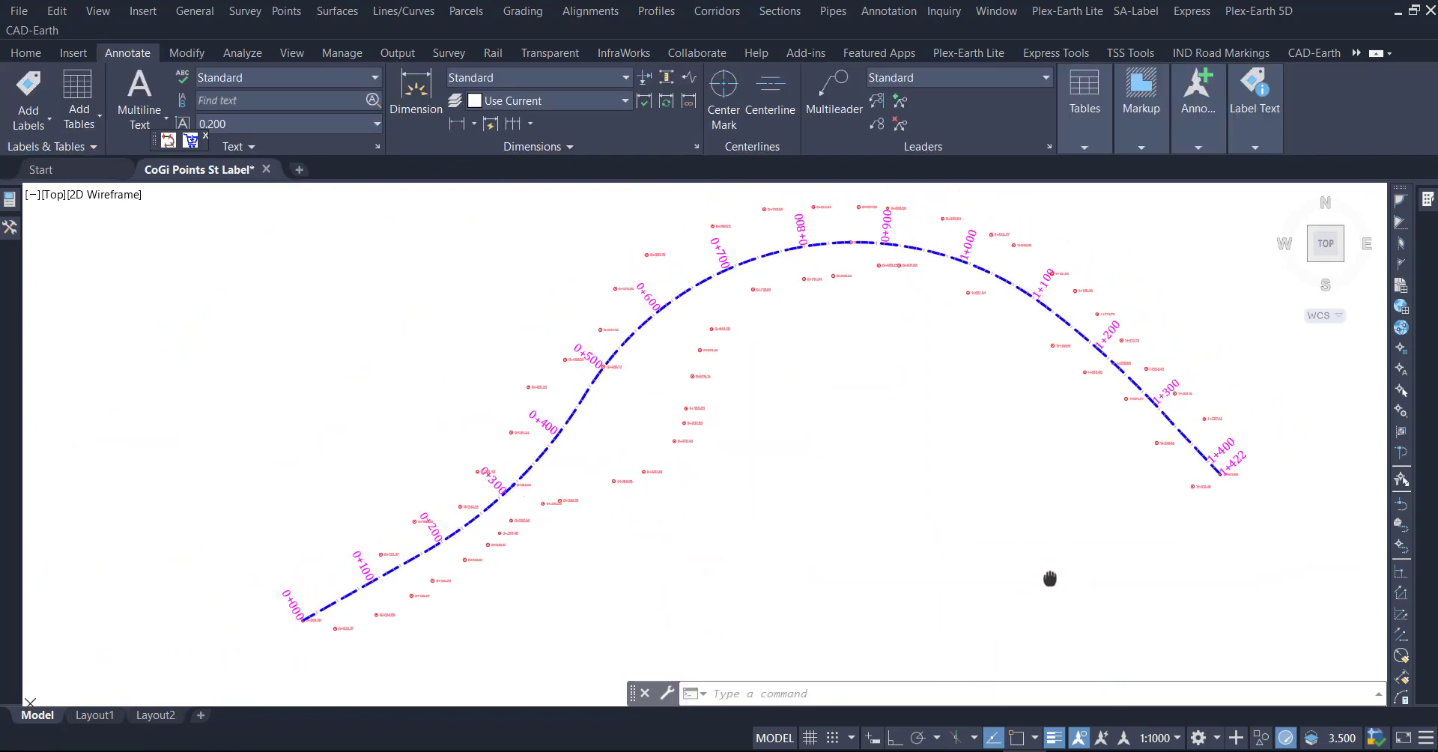